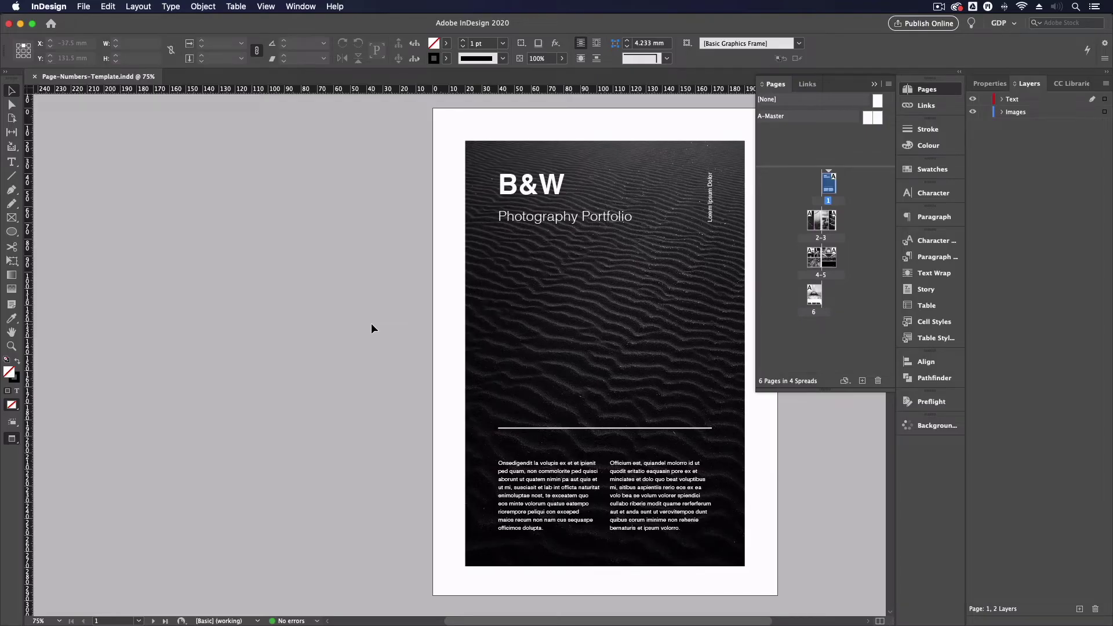
- Look through the portfolio's pages from the cover to page 6 and return to the cover
{"action": "scroll", "coordinate": [371, 324], "scroll_direction": "down", "scroll_amount": 5}
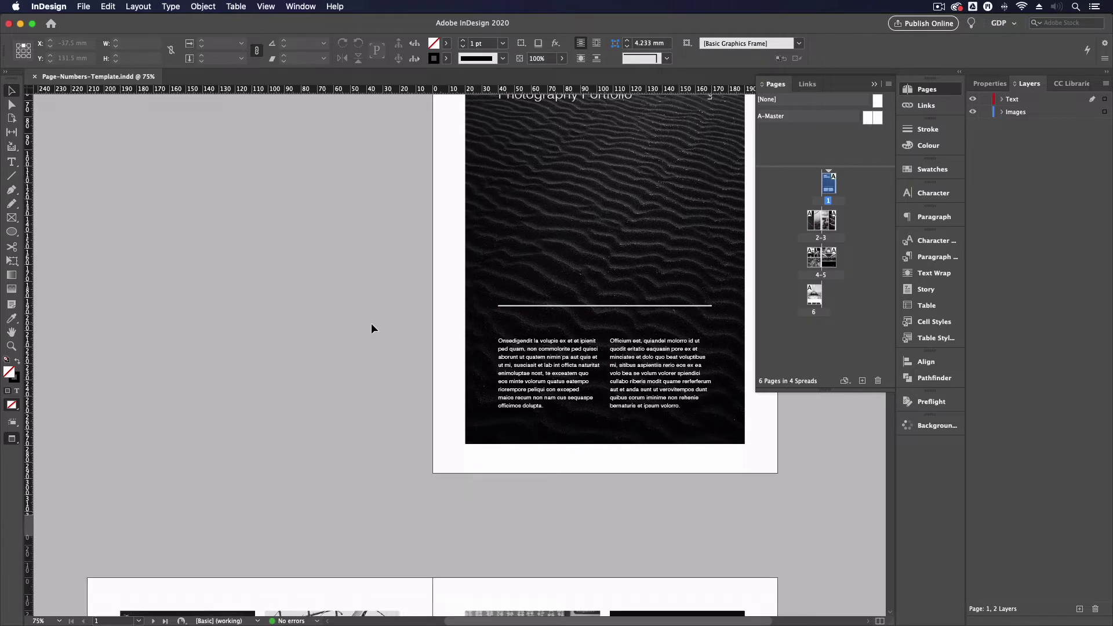
{"action": "scroll", "coordinate": [371, 322], "scroll_direction": "down", "scroll_amount": 7}
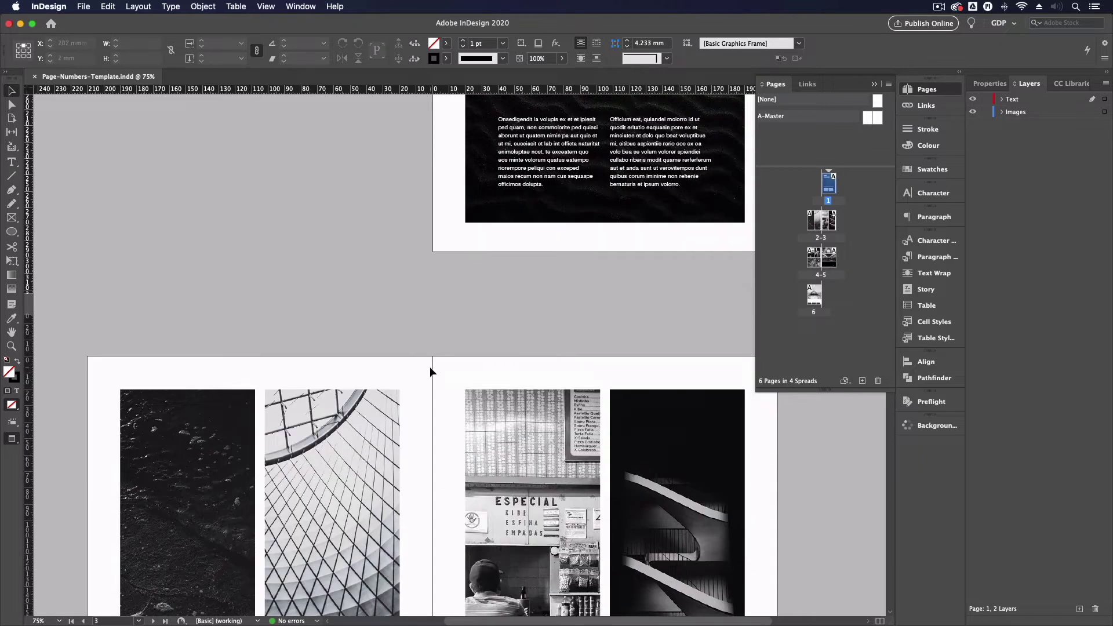
{"action": "scroll", "coordinate": [429, 366], "scroll_direction": "down", "scroll_amount": 5}
{"action": "scroll", "coordinate": [429, 364], "scroll_direction": "down", "scroll_amount": 7}
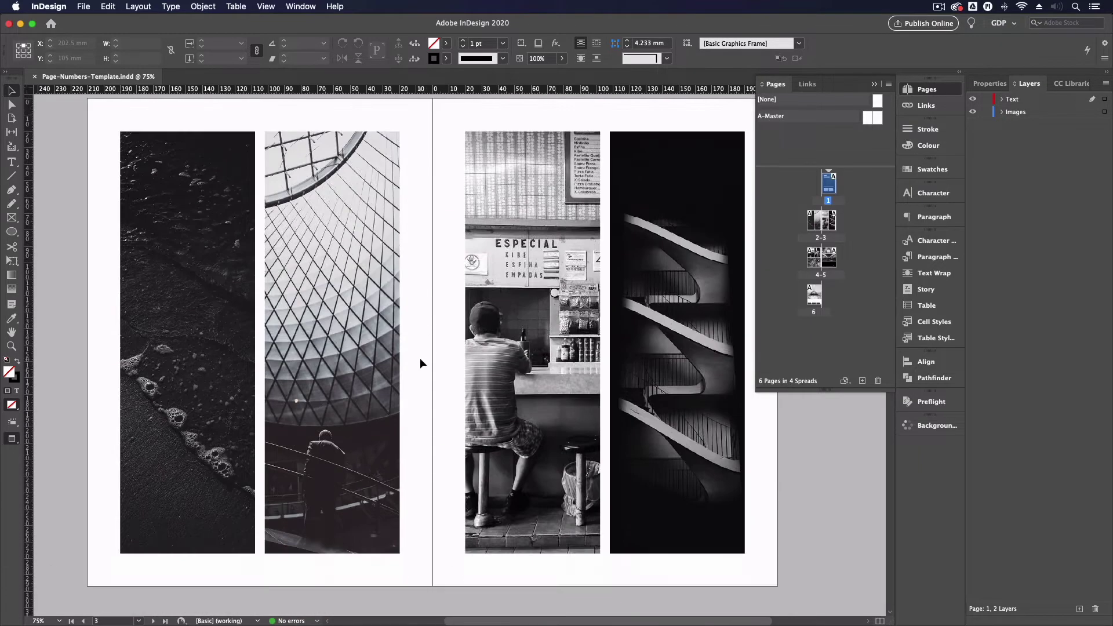
{"action": "scroll", "coordinate": [419, 358], "scroll_direction": "down", "scroll_amount": 20}
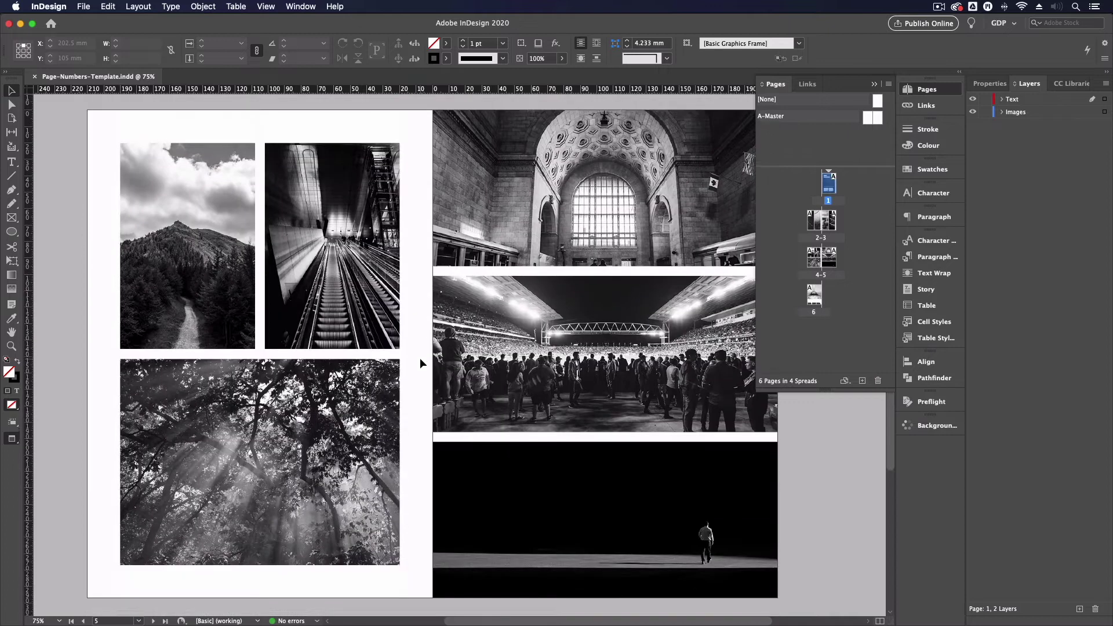
{"action": "scroll", "coordinate": [419, 357], "scroll_direction": "down", "scroll_amount": 10}
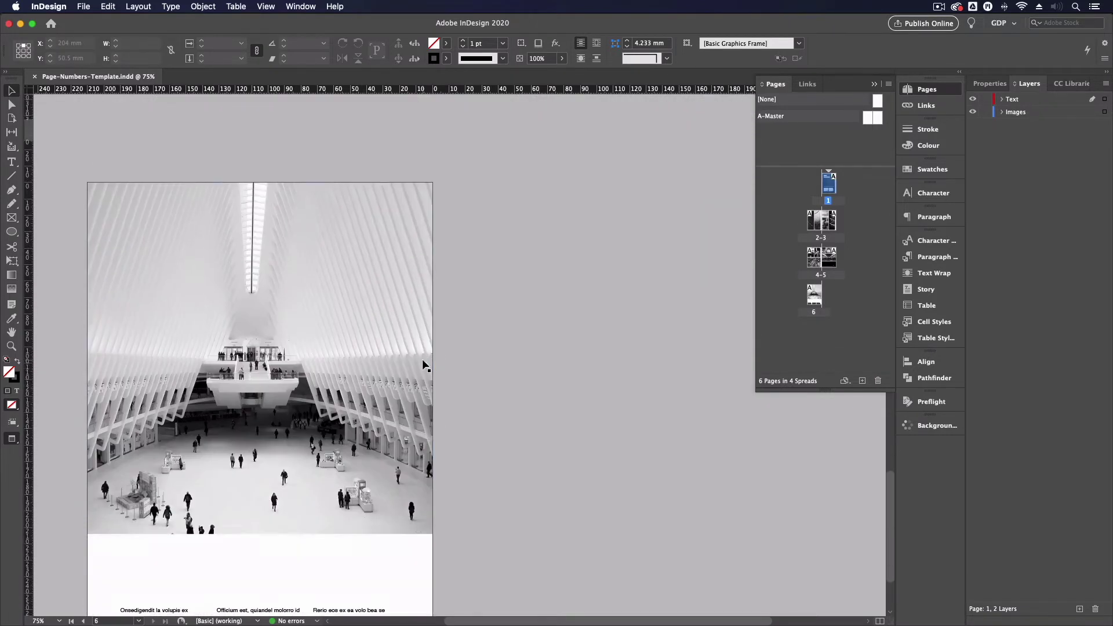
{"action": "scroll", "coordinate": [423, 365], "scroll_direction": "up", "scroll_amount": 14}
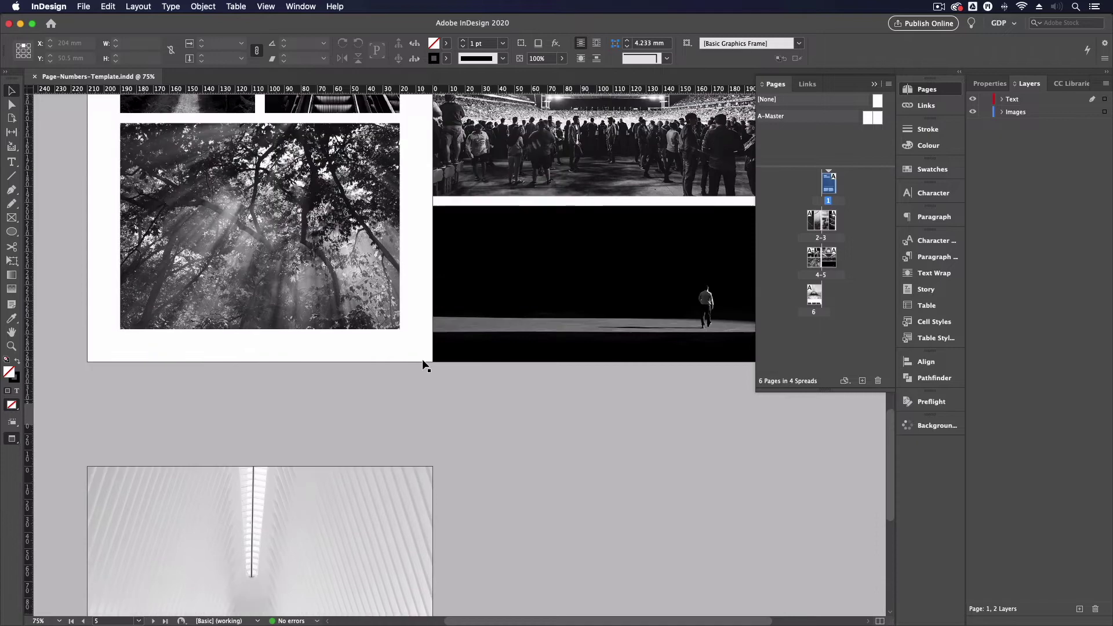
{"action": "scroll", "coordinate": [423, 365], "scroll_direction": "up", "scroll_amount": 10}
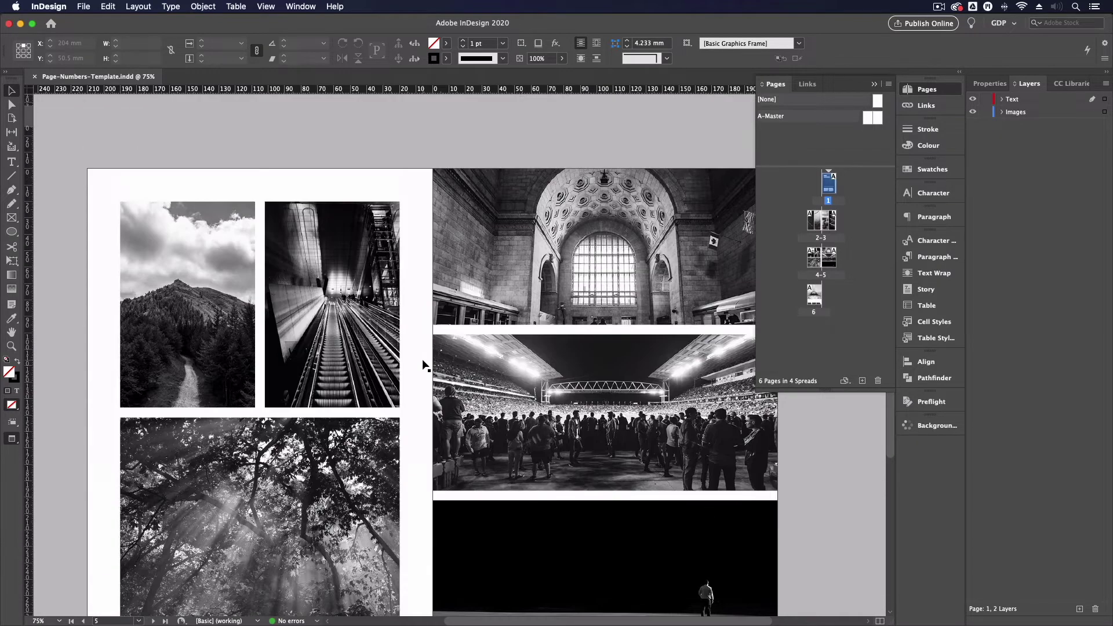
{"action": "scroll", "coordinate": [423, 365], "scroll_direction": "up", "scroll_amount": 7}
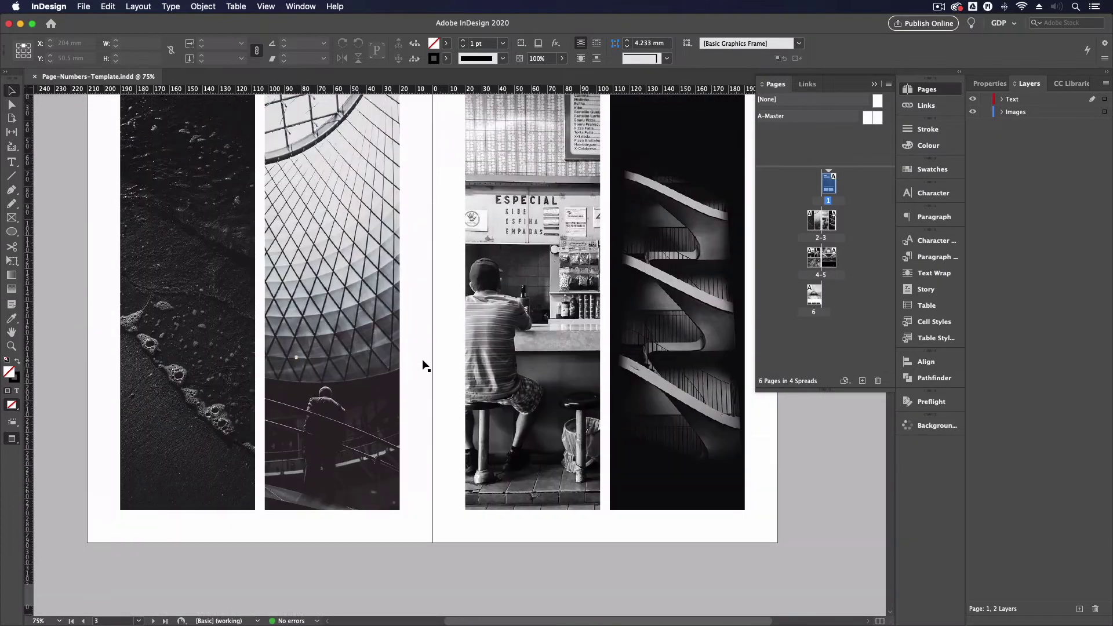
{"action": "scroll", "coordinate": [423, 366], "scroll_direction": "up", "scroll_amount": 10}
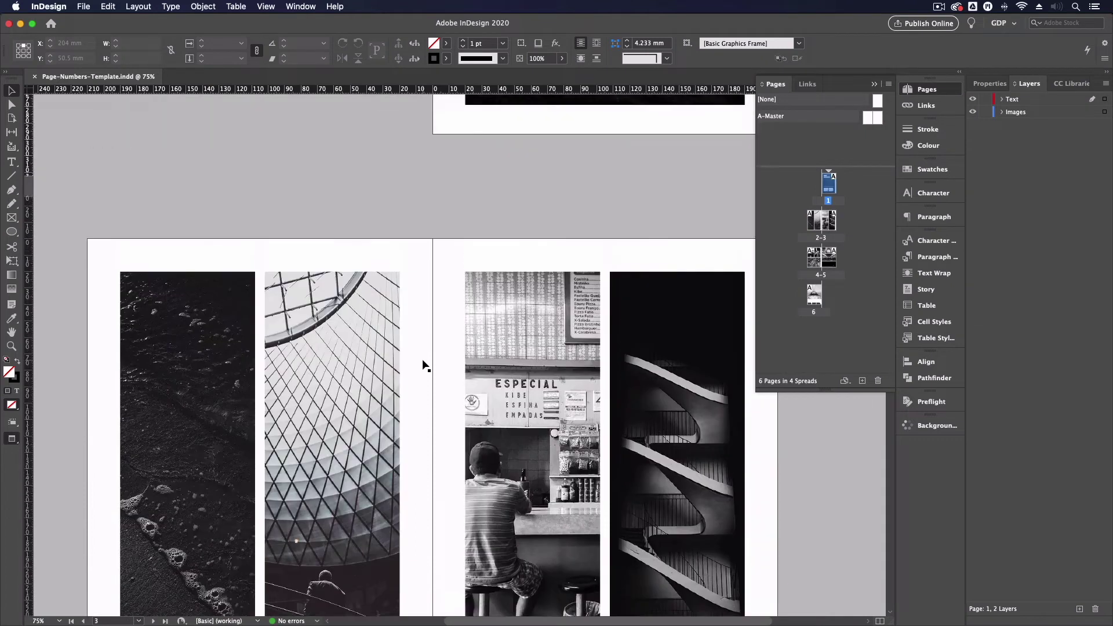
{"action": "scroll", "coordinate": [423, 365], "scroll_direction": "up", "scroll_amount": 5}
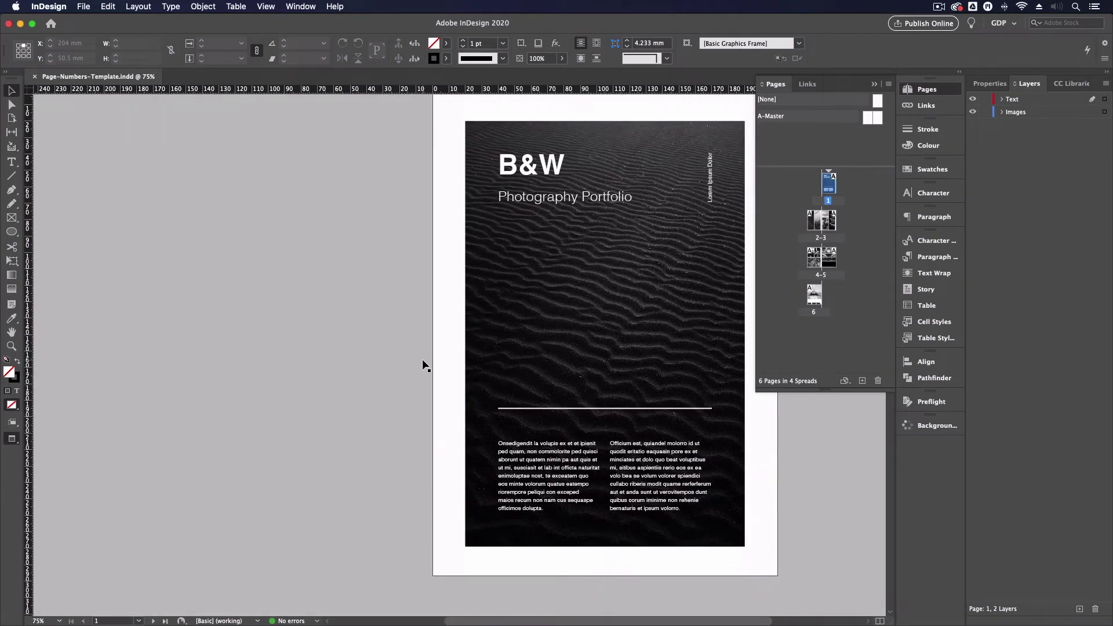
{"action": "scroll", "coordinate": [423, 360], "scroll_direction": "down", "scroll_amount": 1}
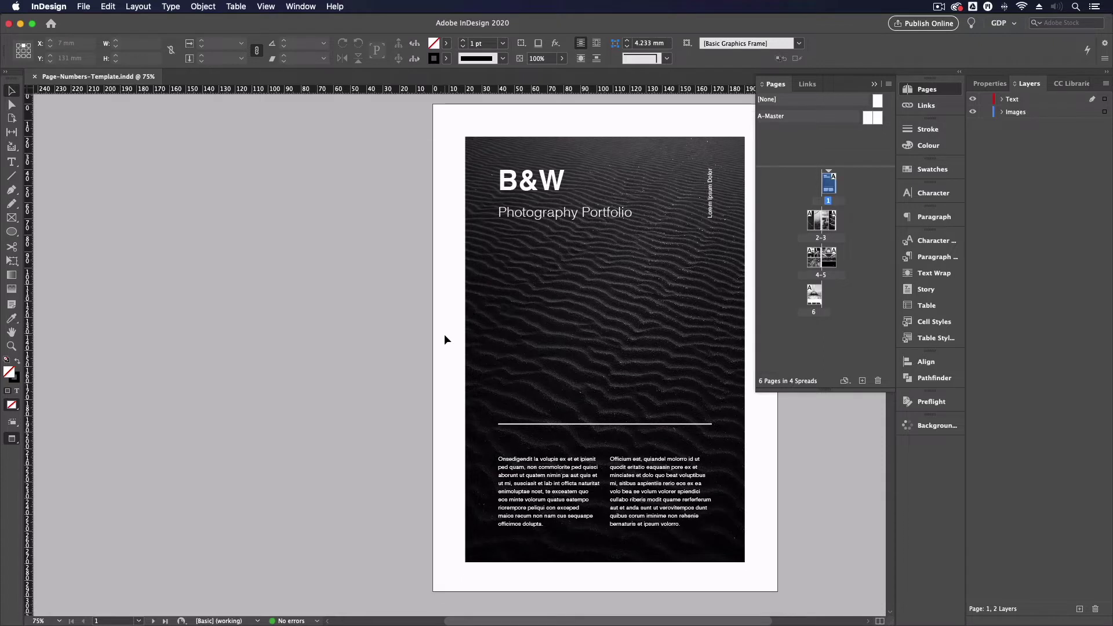
- Add a small text frame below the second photo on page 2 and insert a Current Page Number marker in it
{"action": "scroll", "coordinate": [444, 334], "scroll_direction": "down", "scroll_amount": 6}
{"action": "scroll", "coordinate": [445, 333], "scroll_direction": "down", "scroll_amount": 15}
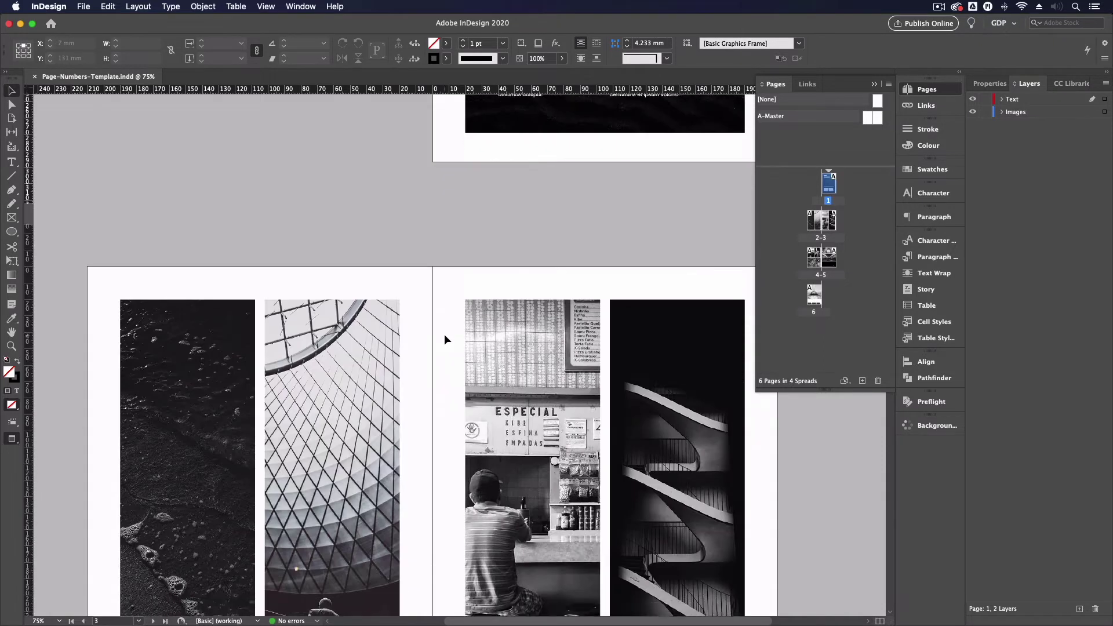
{"action": "scroll", "coordinate": [444, 339], "scroll_direction": "down", "scroll_amount": 4}
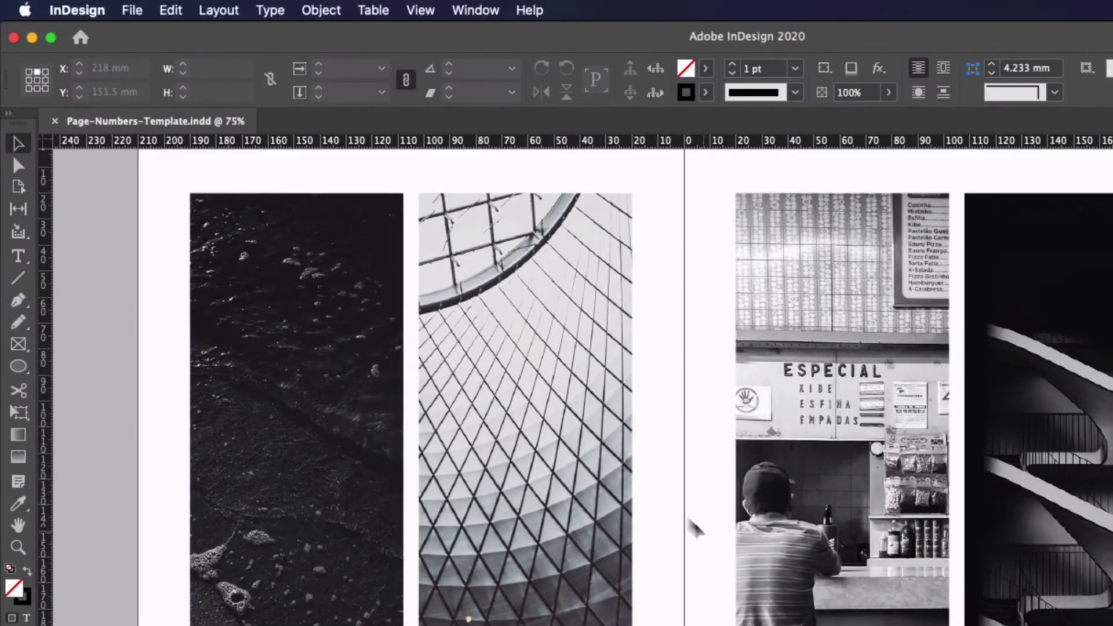
{"action": "left_click", "coordinate": [21, 255]}
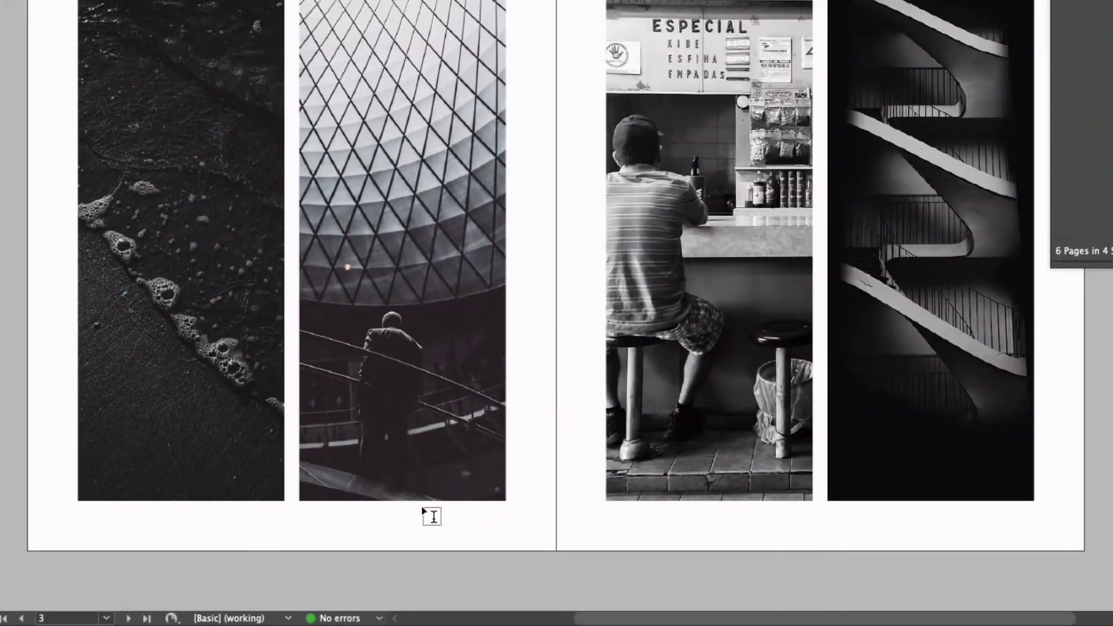
{"action": "left_click_drag", "start_coordinate": [347, 551], "coordinate": [345, 548]}
{"action": "left_click_drag", "start_coordinate": [422, 508], "coordinate": [477, 538]}
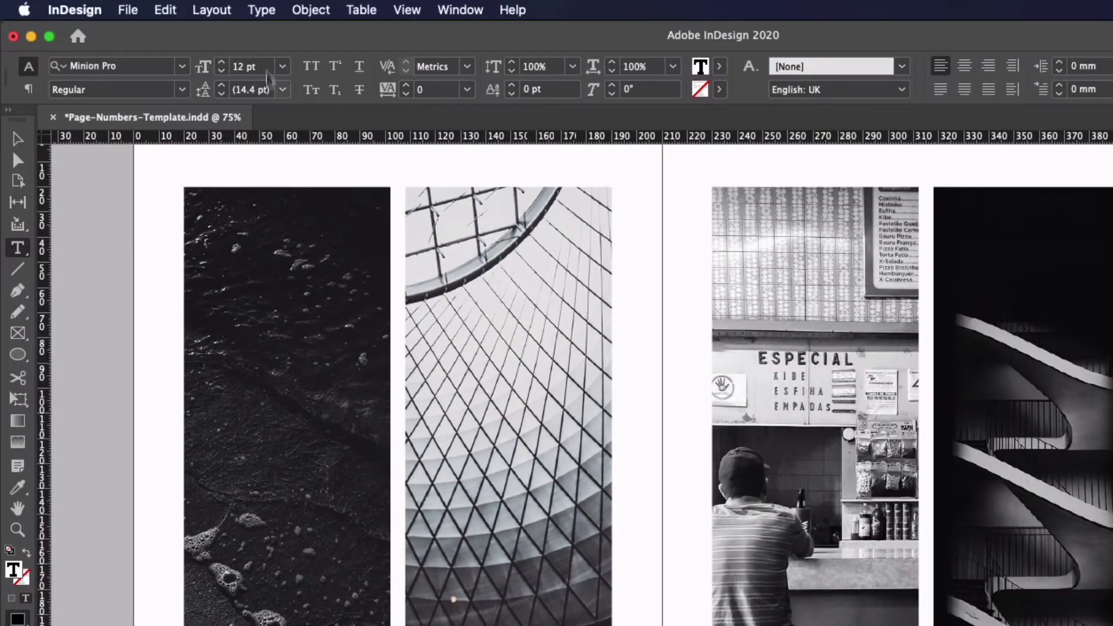
{"action": "left_click", "coordinate": [262, 10]}
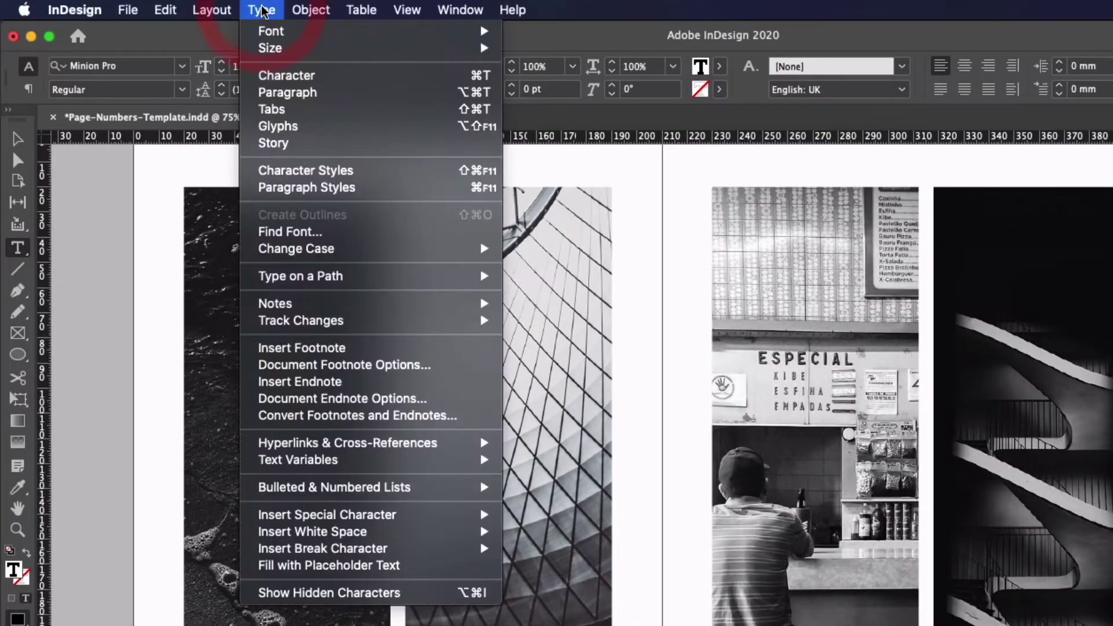
{"action": "mouse_move", "coordinate": [356, 516]}
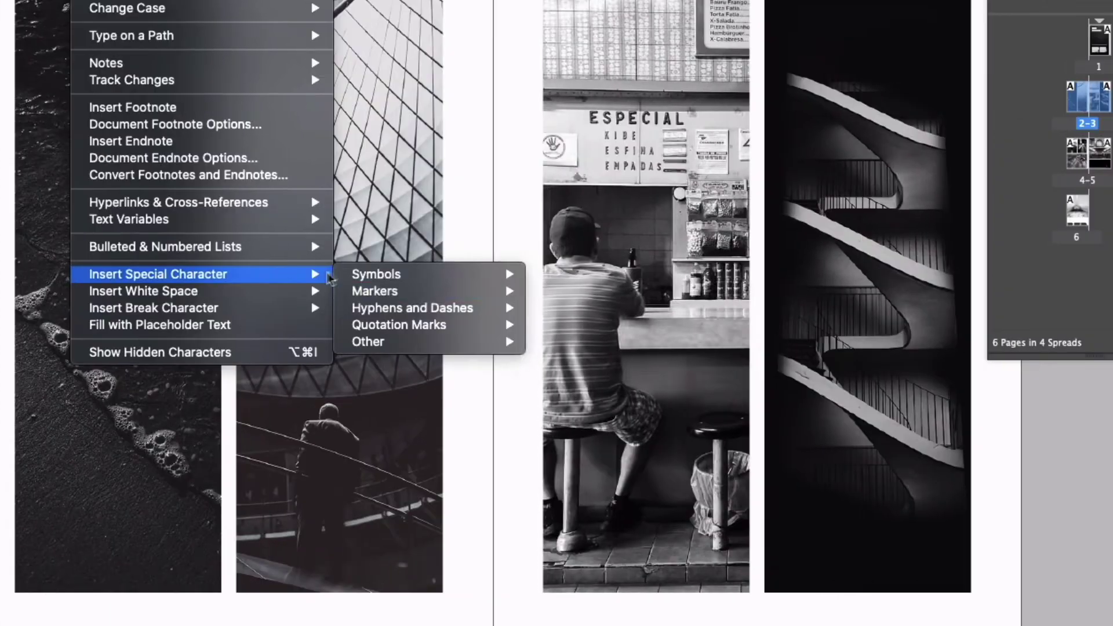
{"action": "mouse_move", "coordinate": [420, 292]}
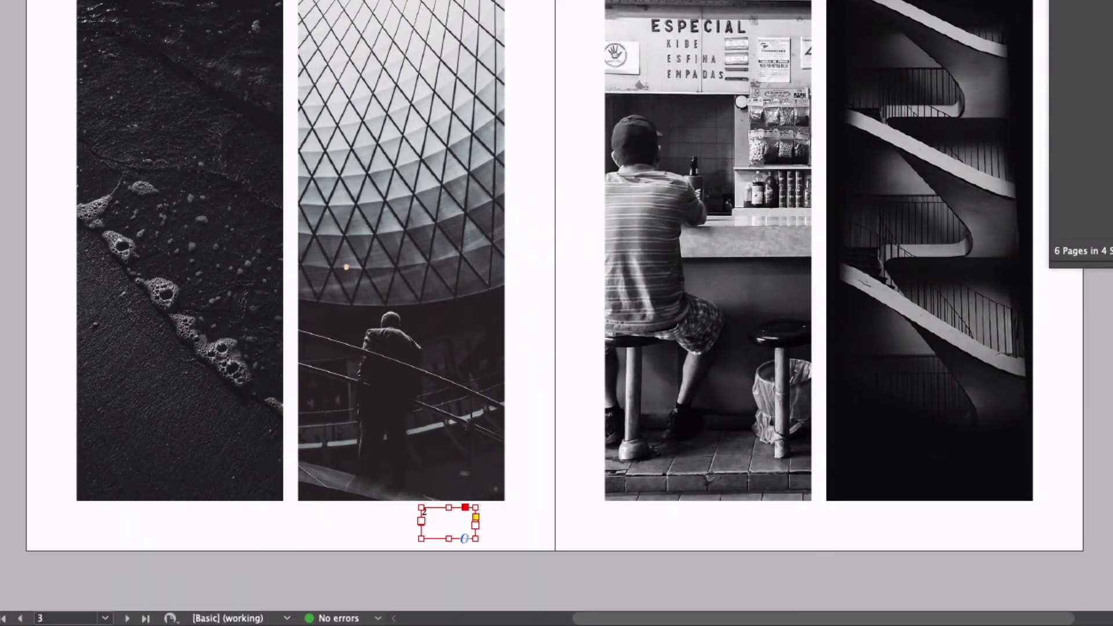
- Move the page number frame from page 2 across to page 3 below its first photo, then delete it
{"action": "key", "text": "super+equal"}
{"action": "key", "text": "super+equal"}
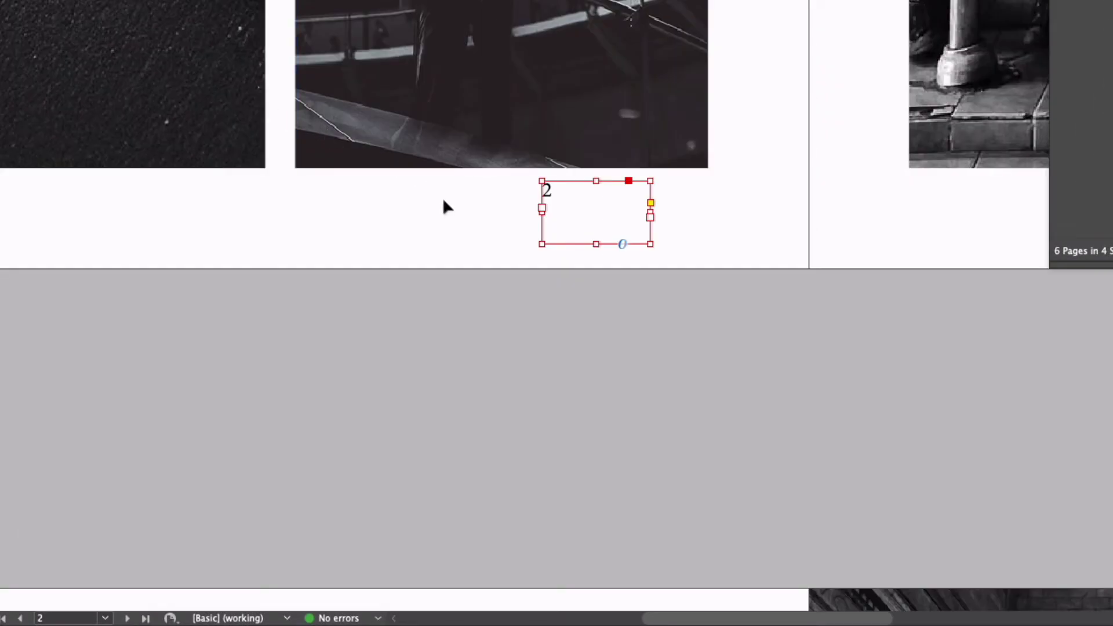
{"action": "scroll", "coordinate": [446, 210], "scroll_direction": "right", "scroll_amount": 1}
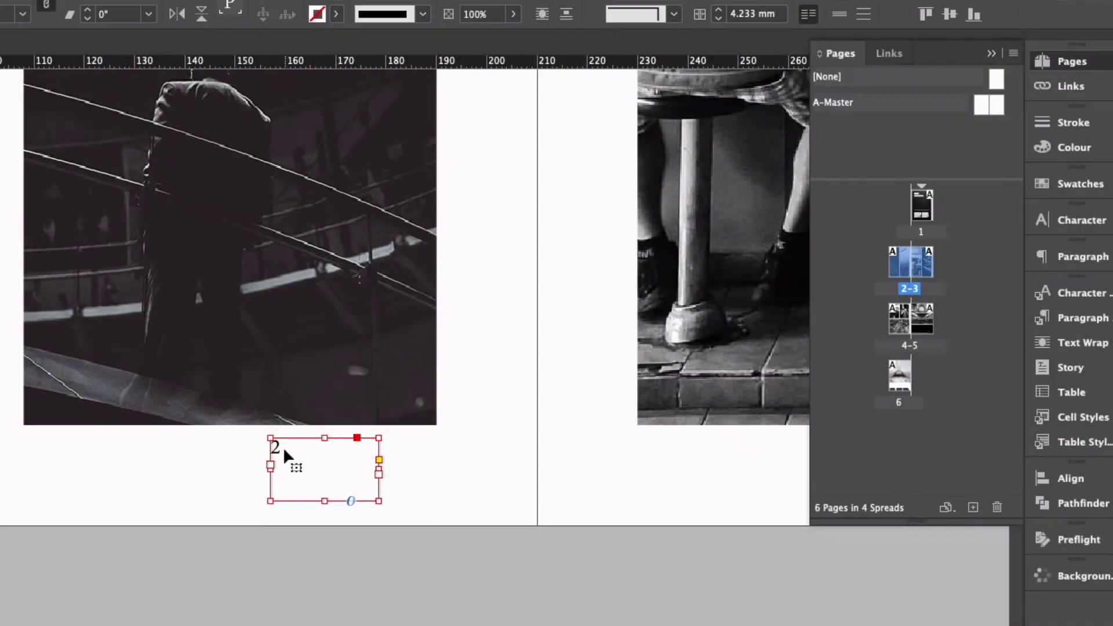
{"action": "left_click_drag", "start_coordinate": [283, 448], "coordinate": [629, 450]}
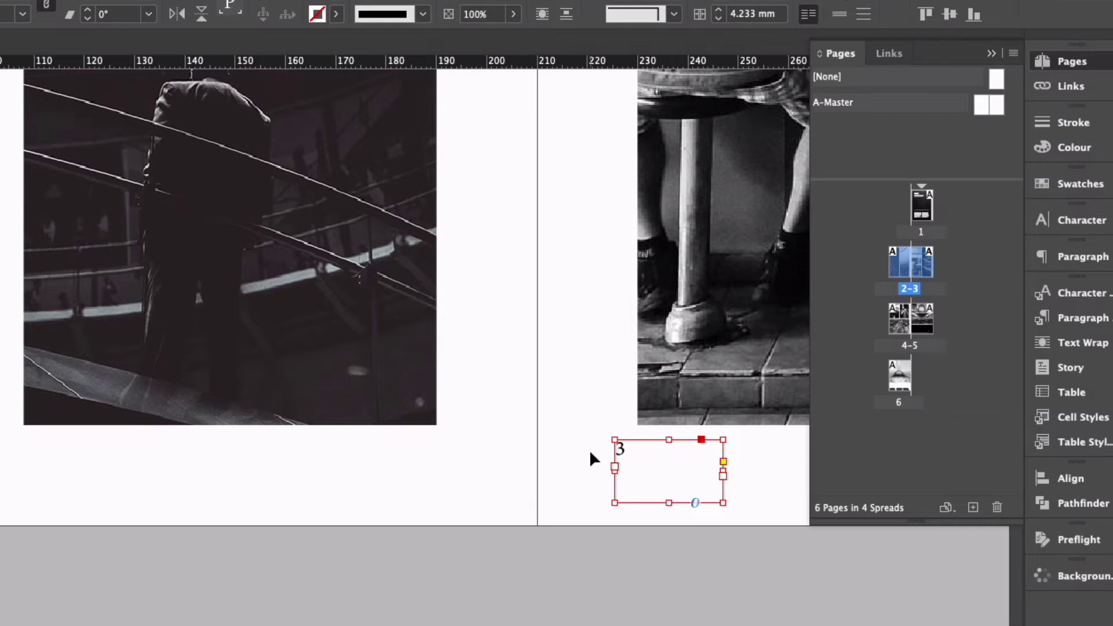
{"action": "key", "text": "super+minus"}
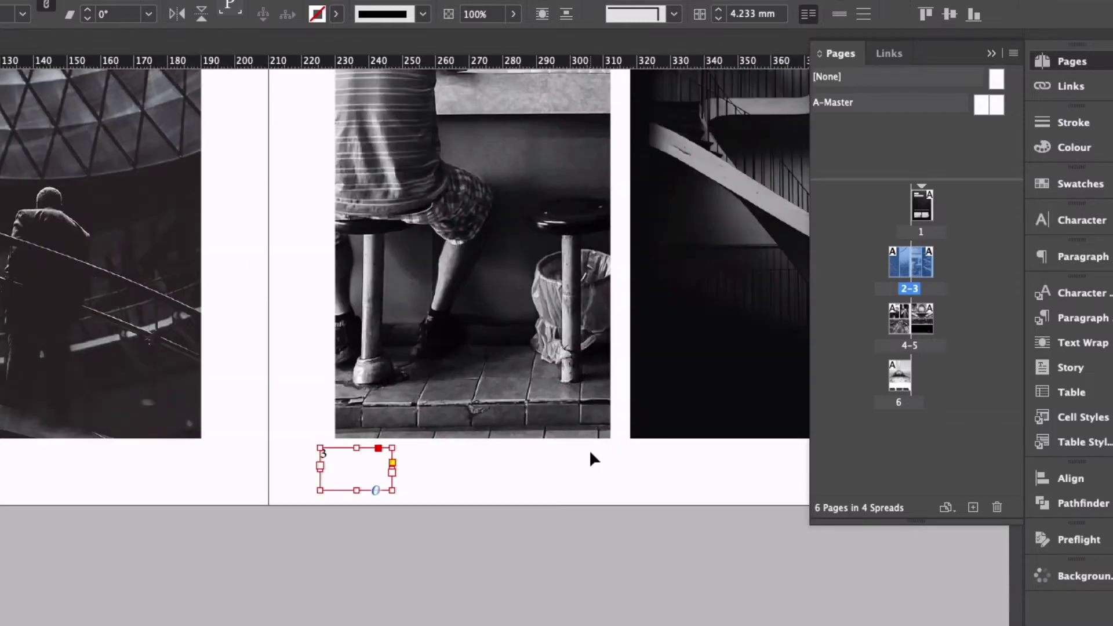
{"action": "left_click", "coordinate": [469, 465]}
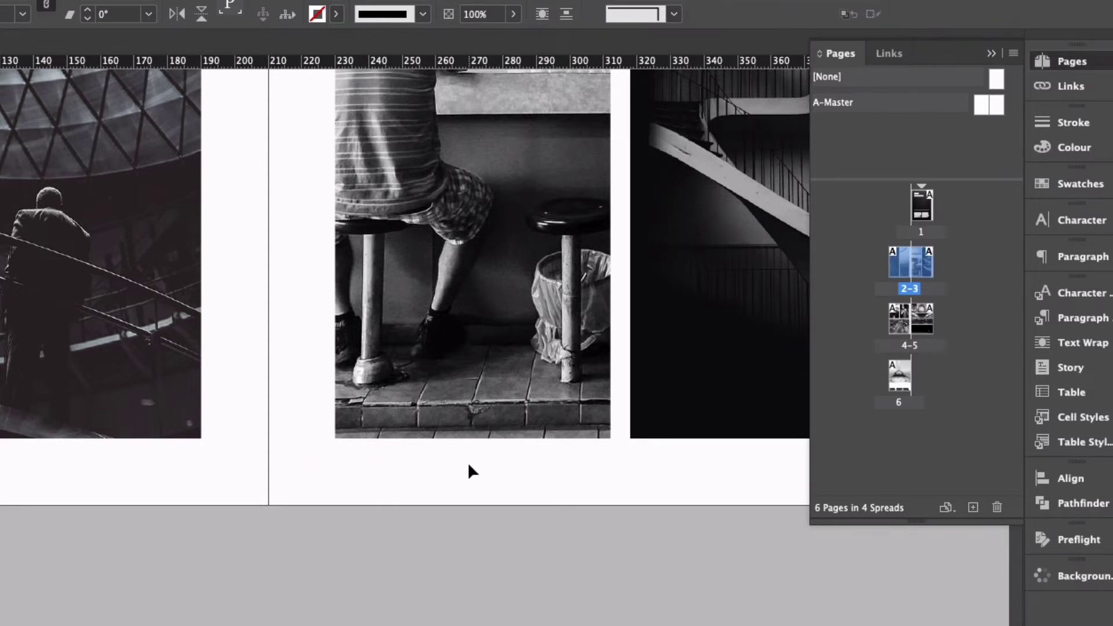
{"action": "key", "text": "super+minus"}
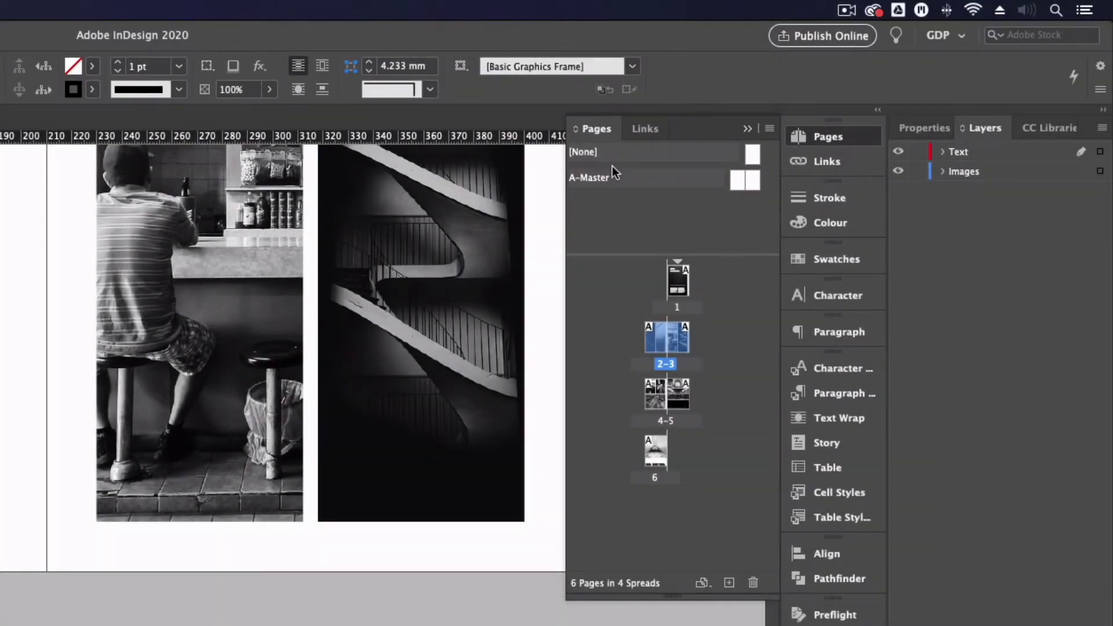
- Open the A-Master spread and switch its display from Preview to Normal mode to show the margin guides
{"action": "double_click", "coordinate": [738, 186]}
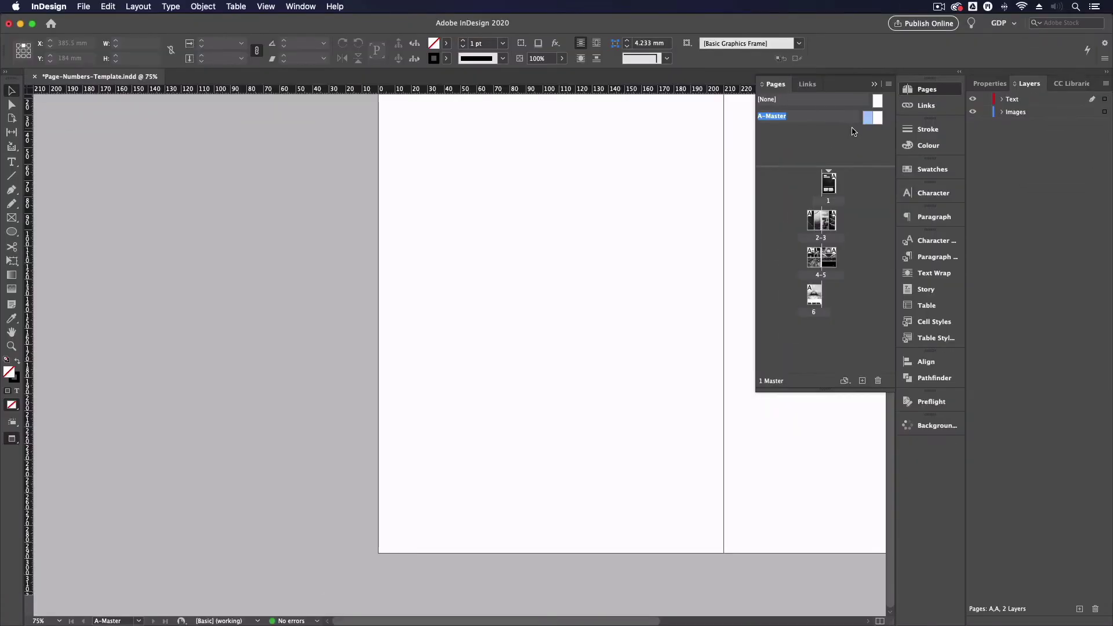
{"action": "left_click_drag", "start_coordinate": [423, 293], "coordinate": [93, 326]}
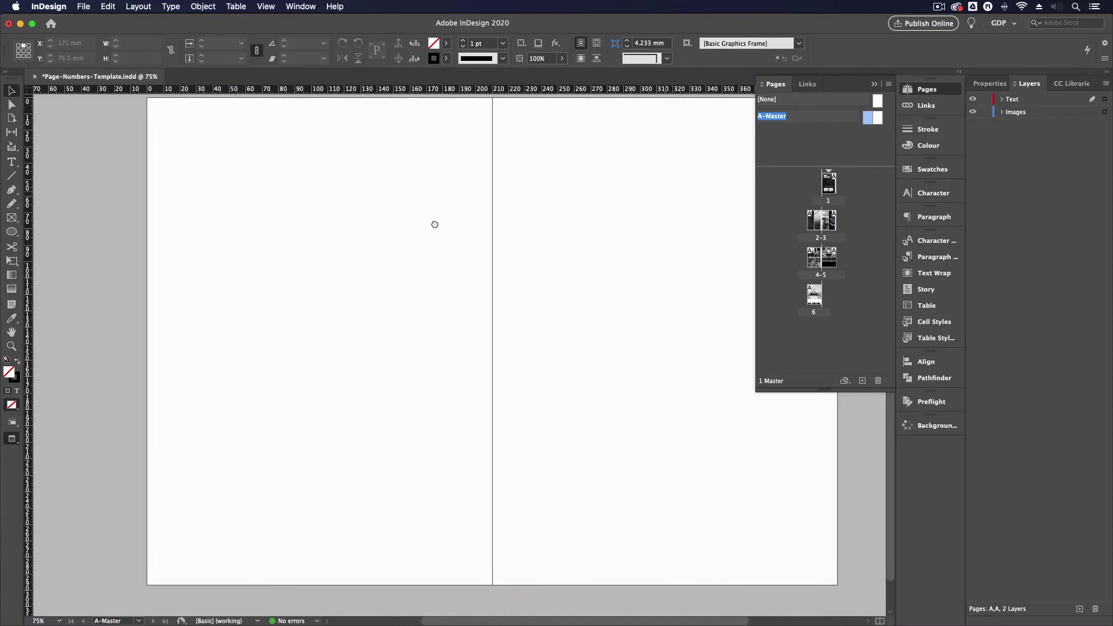
{"action": "key", "text": "super+minus"}
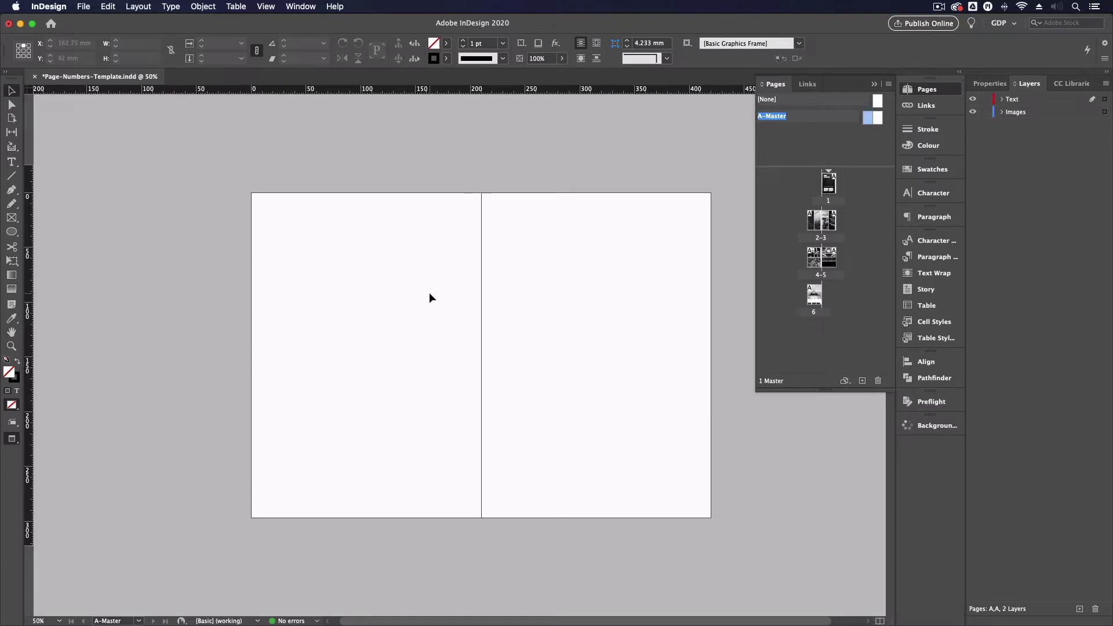
{"action": "key", "text": "w"}
{"action": "key", "text": "super+equal"}
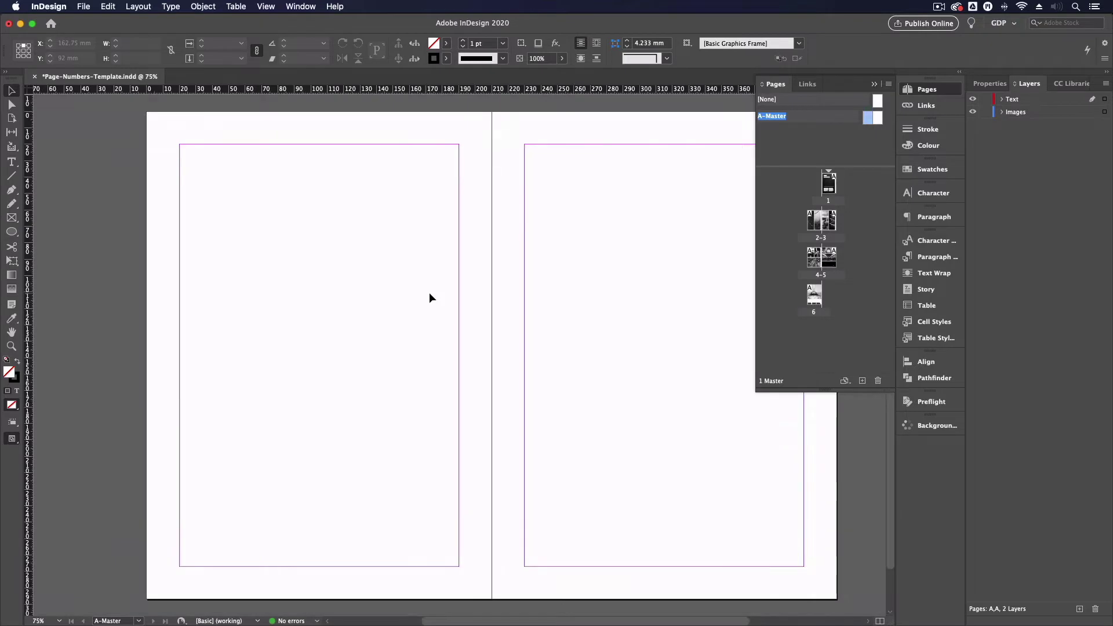
{"action": "key", "text": "super+equal"}
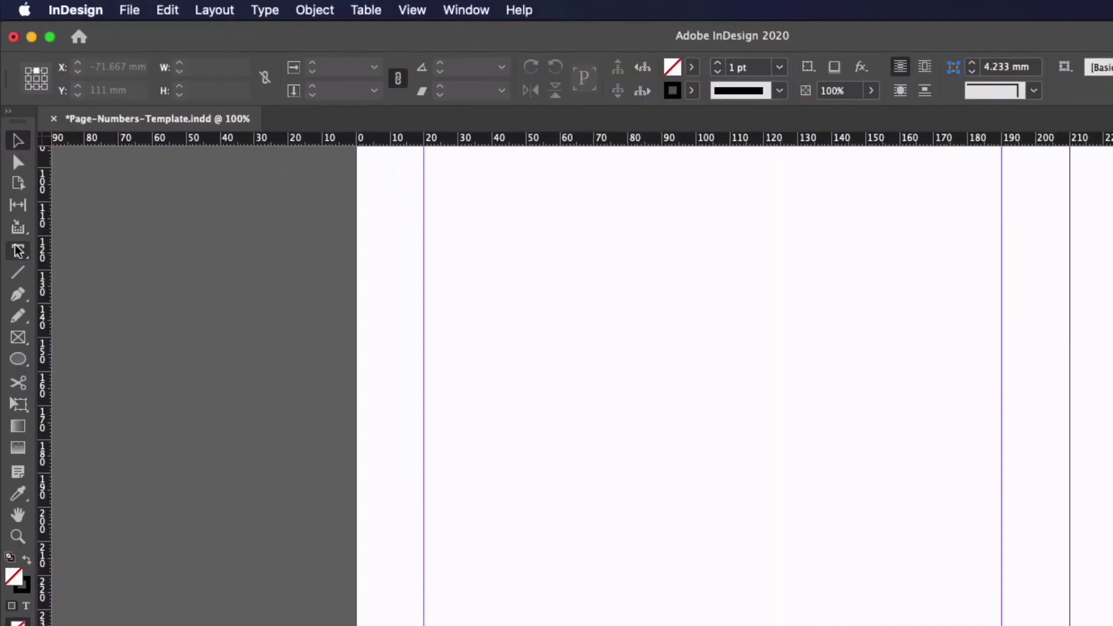
- Create a text frame about 38 by 20 mm in the left master page's bottom-left margin corner and insert a Current Page Number marker
{"action": "left_click", "coordinate": [17, 250]}
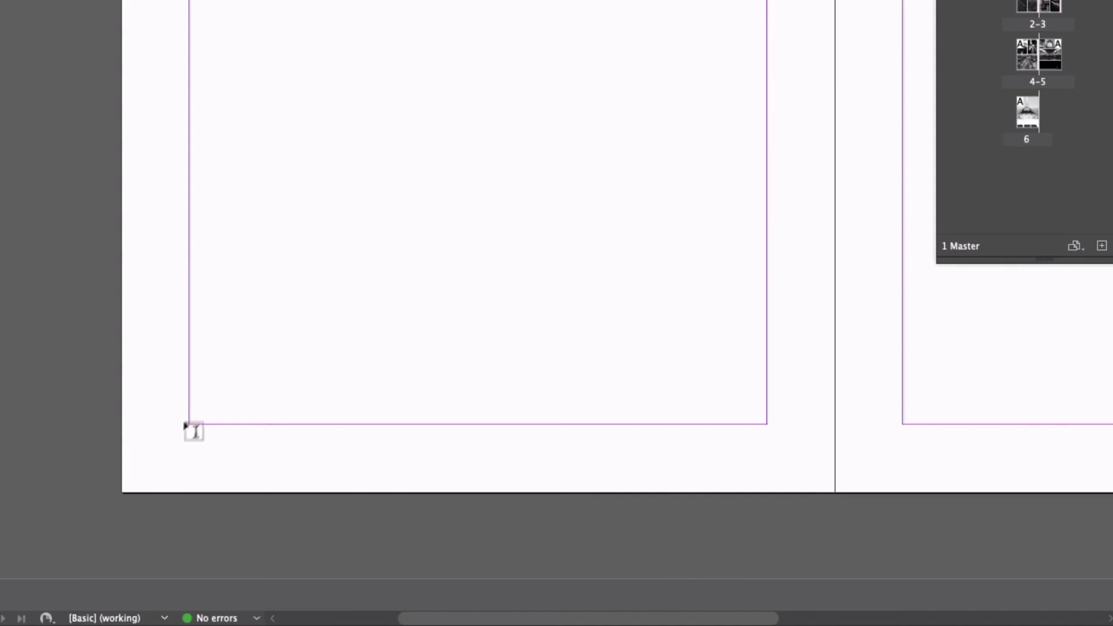
{"action": "left_click_drag", "start_coordinate": [189, 357], "coordinate": [319, 423]}
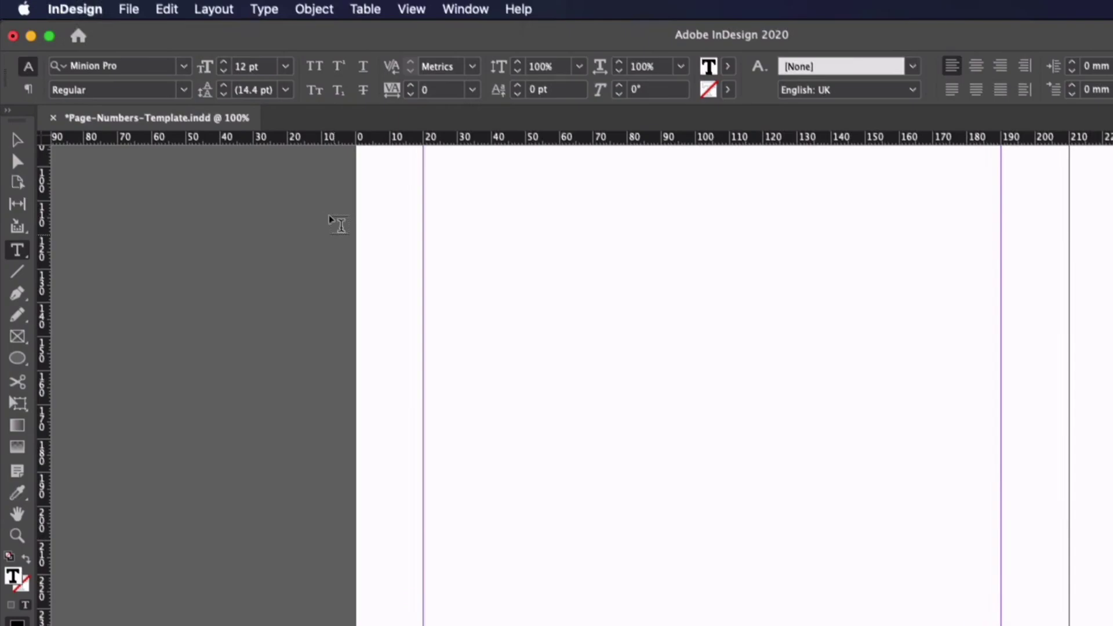
{"action": "left_click", "coordinate": [258, 10]}
{"action": "mouse_move", "coordinate": [429, 520]}
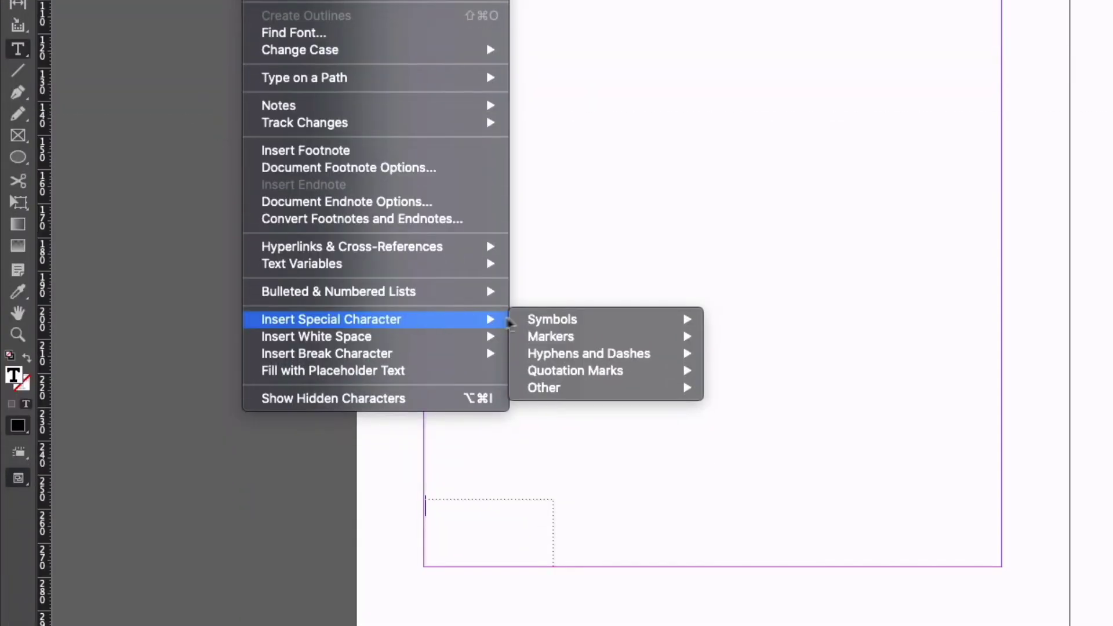
{"action": "mouse_move", "coordinate": [556, 336]}
{"action": "left_click", "coordinate": [731, 343]}
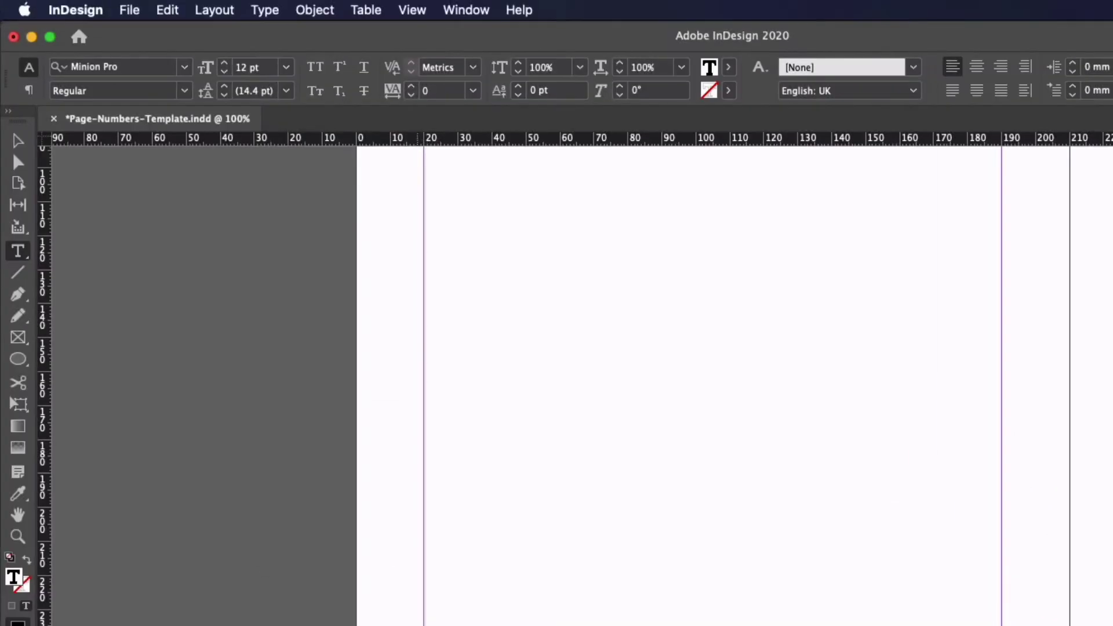
- Set the font of the left master page's page number text to Helvetica
{"action": "left_click", "coordinate": [184, 67]}
{"action": "scroll", "coordinate": [193, 219], "scroll_direction": "up", "scroll_amount": 15}
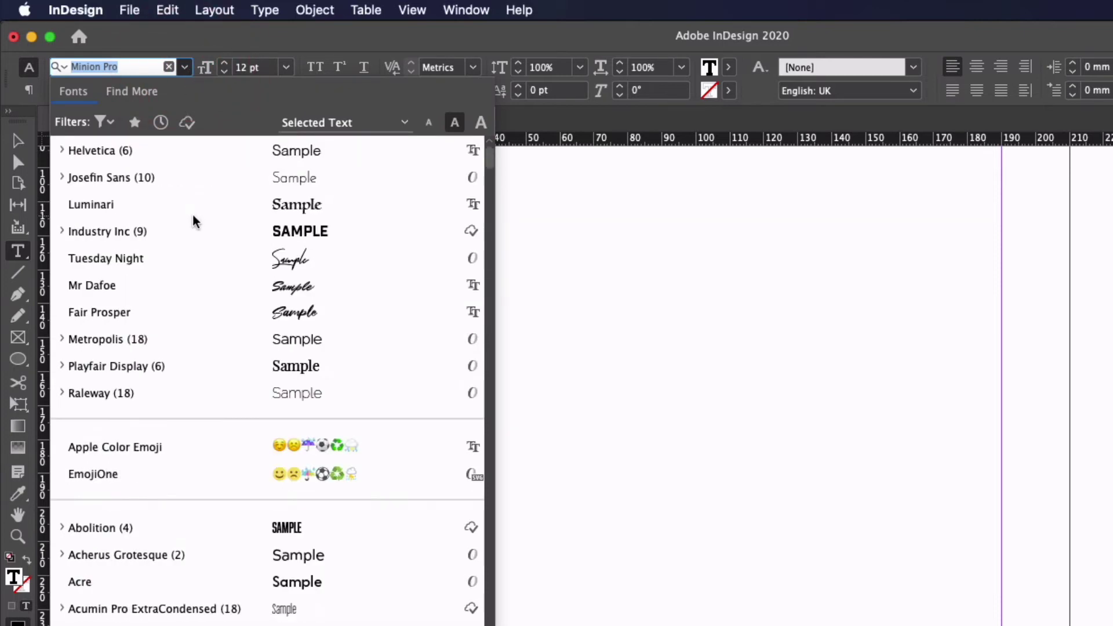
{"action": "left_click", "coordinate": [198, 155]}
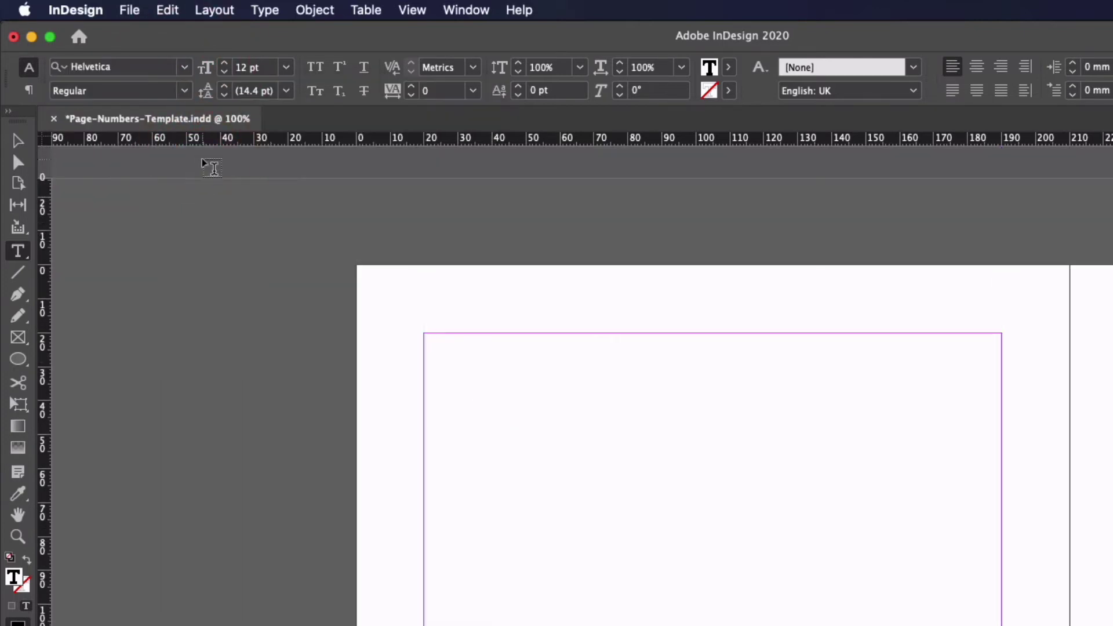
- Reduce the font size of the left master page number and shrink its frame's height to fit the text at the bottom margin
{"action": "scroll", "coordinate": [261, 168], "scroll_direction": "down", "scroll_amount": 10}
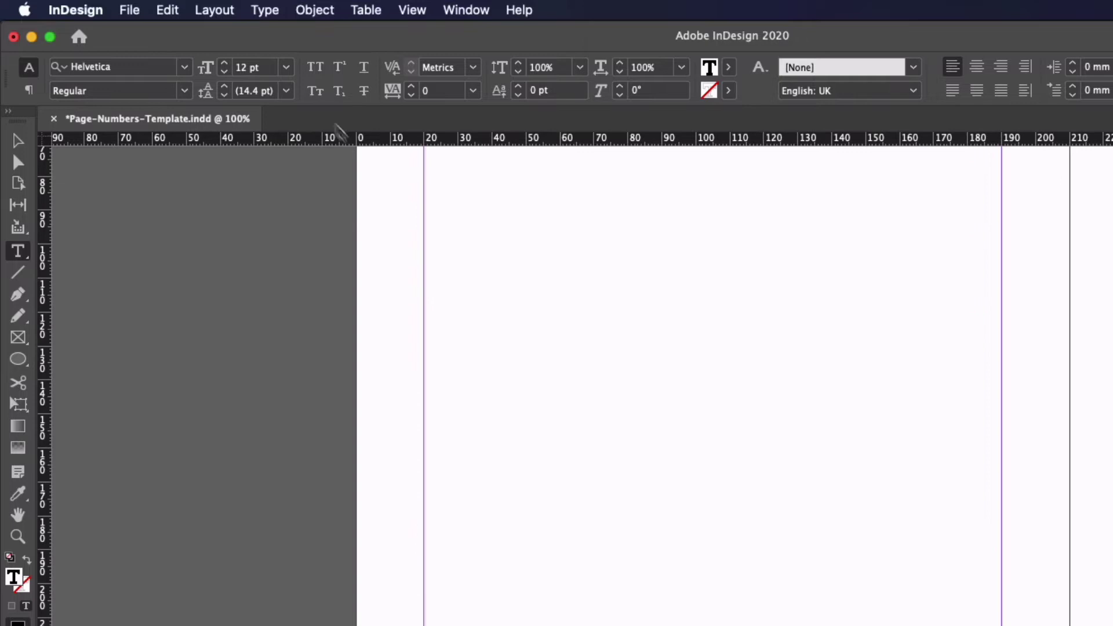
{"action": "left_click", "coordinate": [225, 74]}
{"action": "left_click", "coordinate": [225, 74]}
{"action": "scroll", "coordinate": [397, 186], "scroll_direction": "down", "scroll_amount": 2}
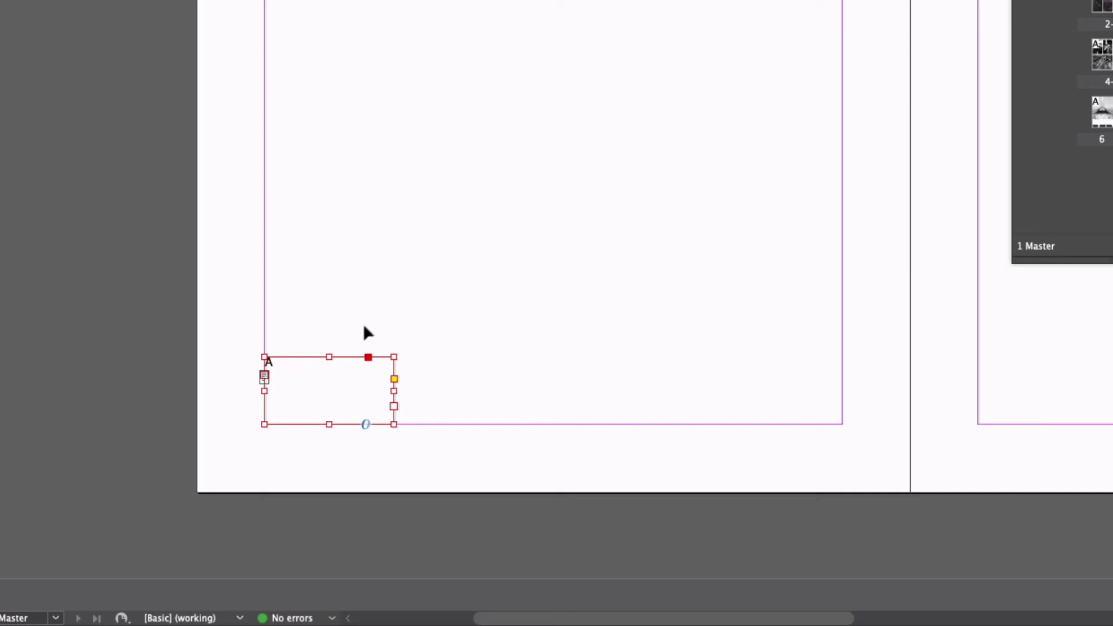
{"action": "double_click", "coordinate": [326, 357]}
{"action": "left_click", "coordinate": [316, 288]}
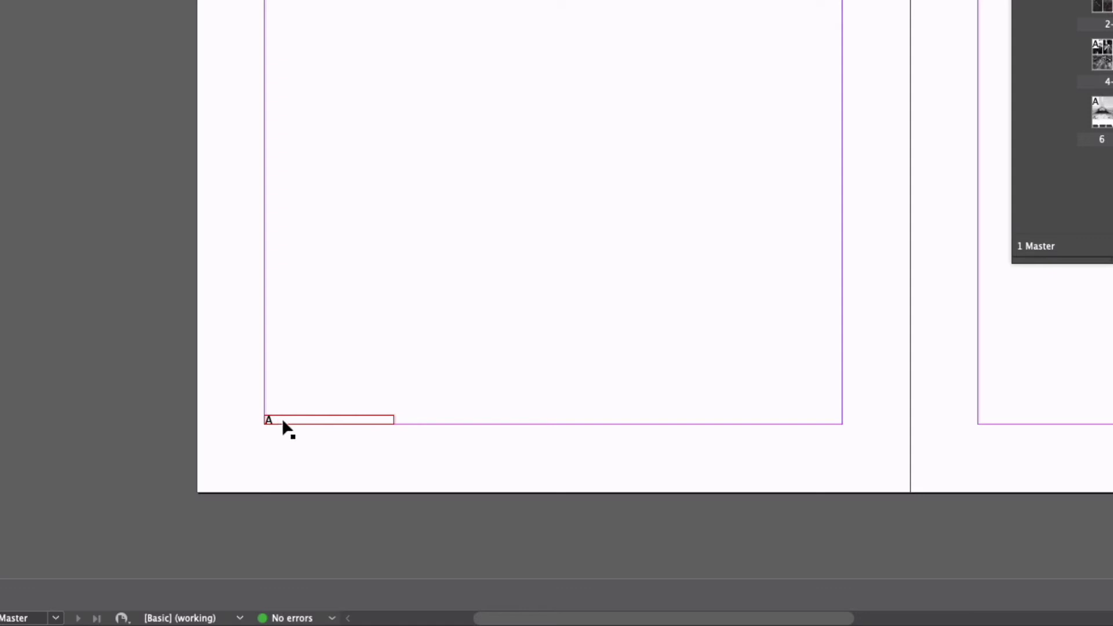
- Nudge the left page number frame down so it sits just below the bottom margin guide, and deselect it
{"action": "left_click", "coordinate": [284, 421]}
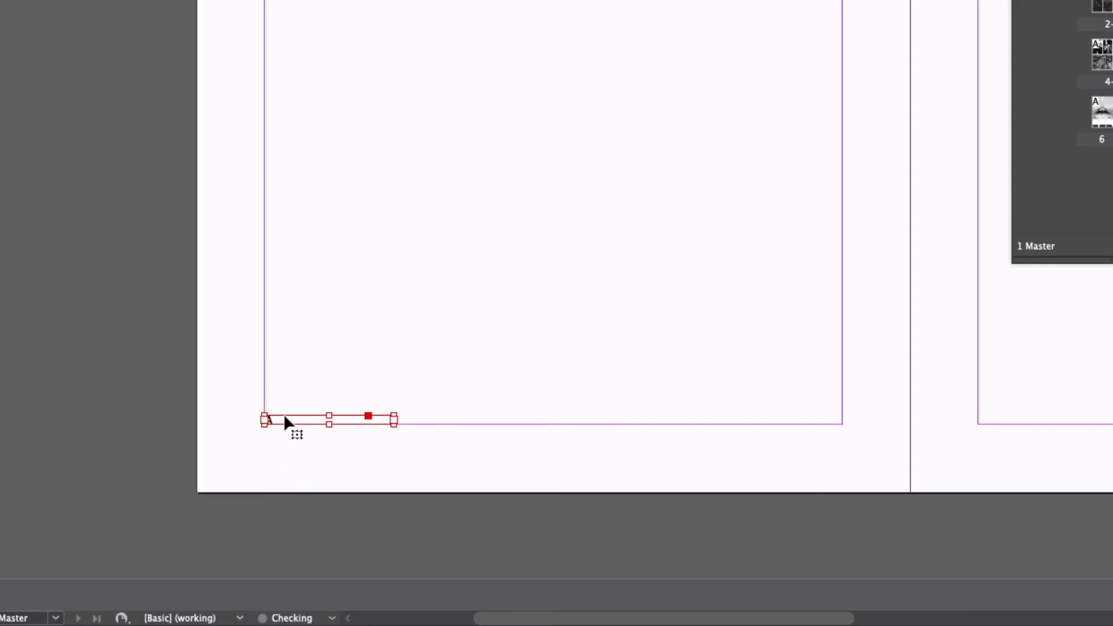
{"action": "key", "text": "shift+Down"}
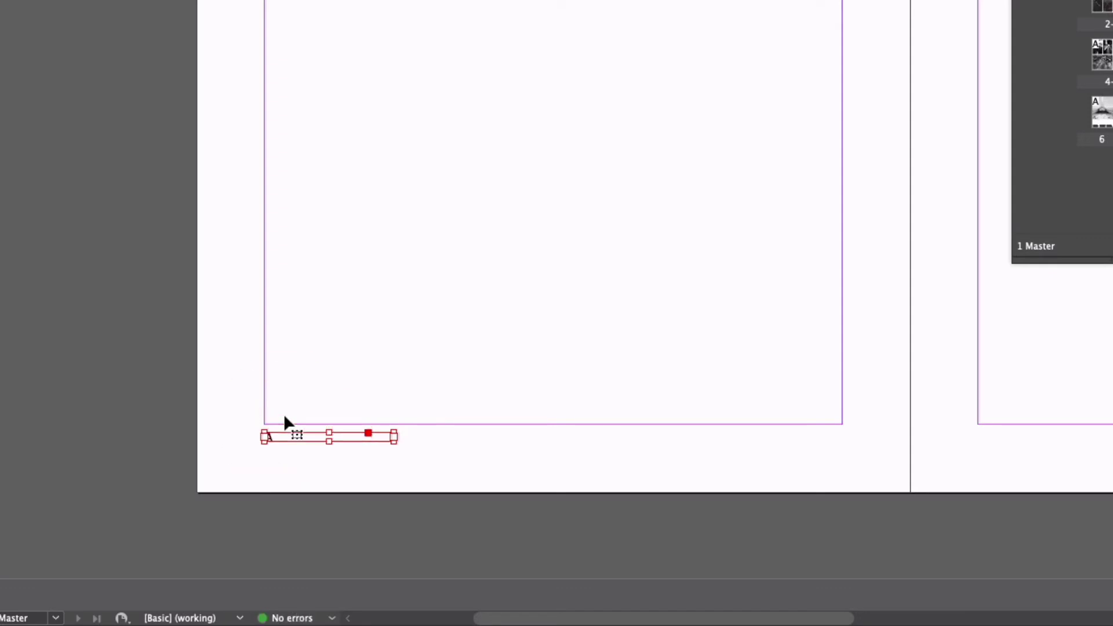
{"action": "key", "text": "shift+Down"}
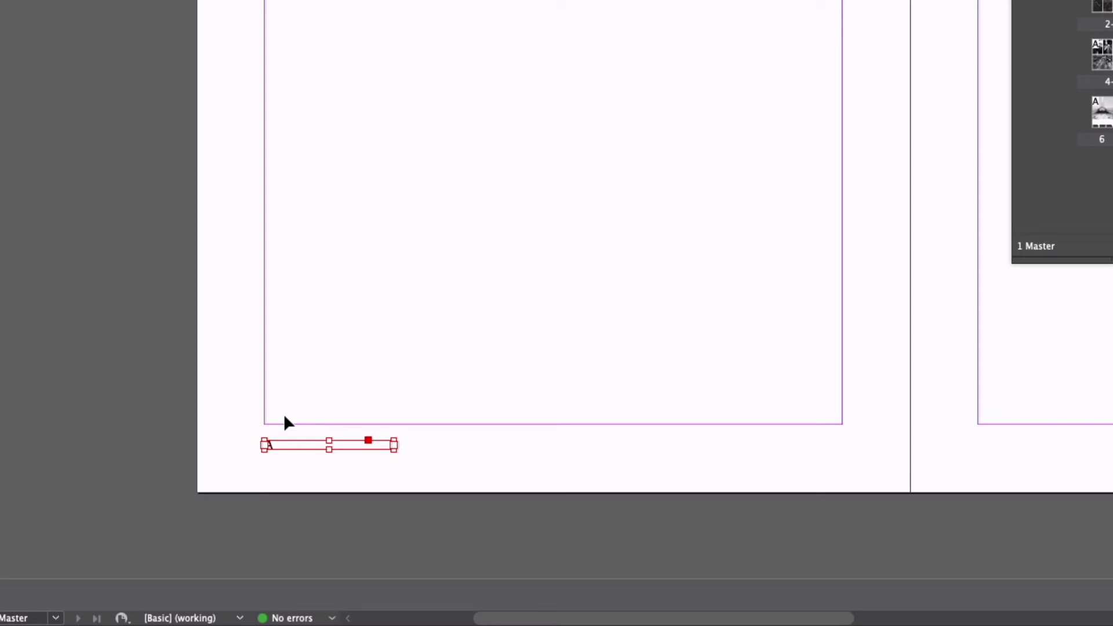
{"action": "key", "text": "Up"}
{"action": "key", "text": "Up"}
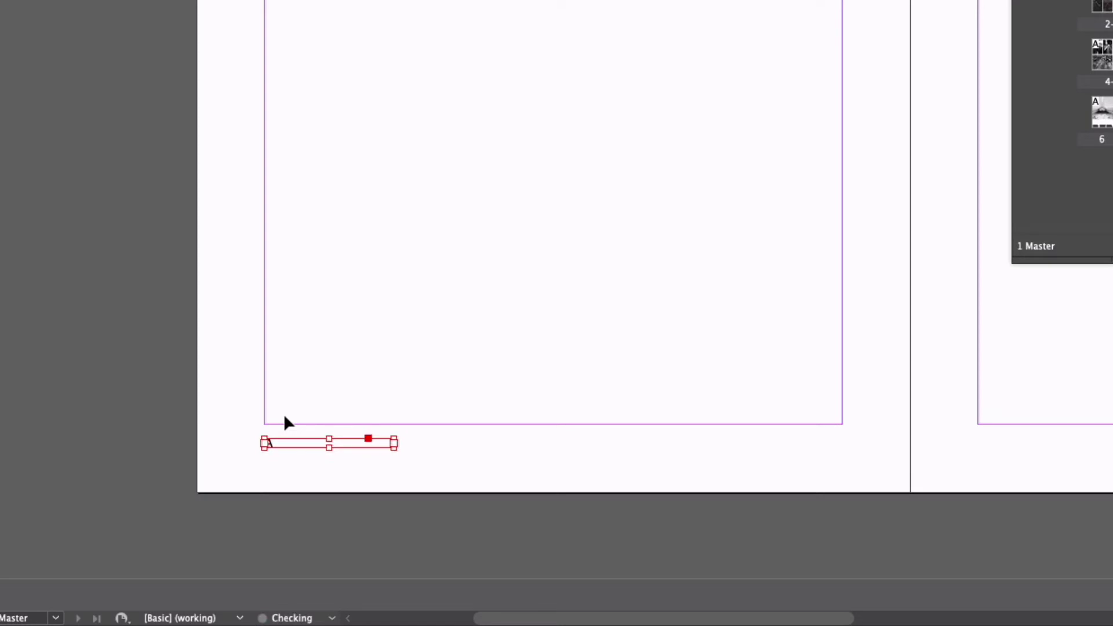
{"action": "key", "text": "shift+super+a"}
- Draw a horizontal line about 23.8 mm long from the left master page's outer edge, just beneath the page number
{"action": "key", "text": "super+equal"}
{"action": "key", "text": "super+equal"}
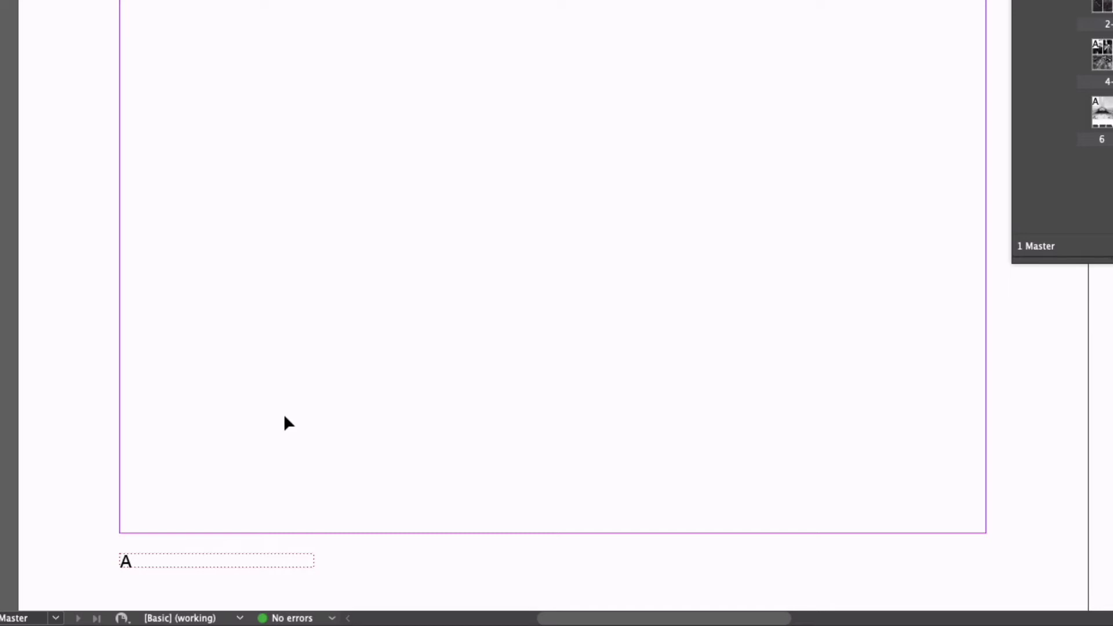
{"action": "left_click_drag", "start_coordinate": [284, 415], "coordinate": [461, 298]}
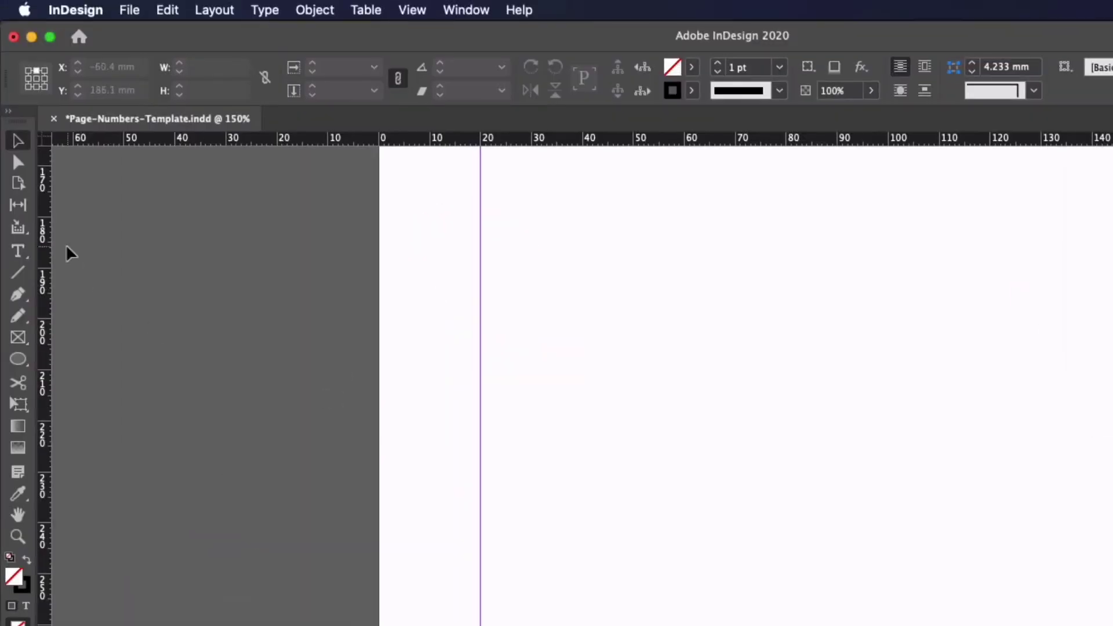
{"action": "left_click", "coordinate": [20, 266]}
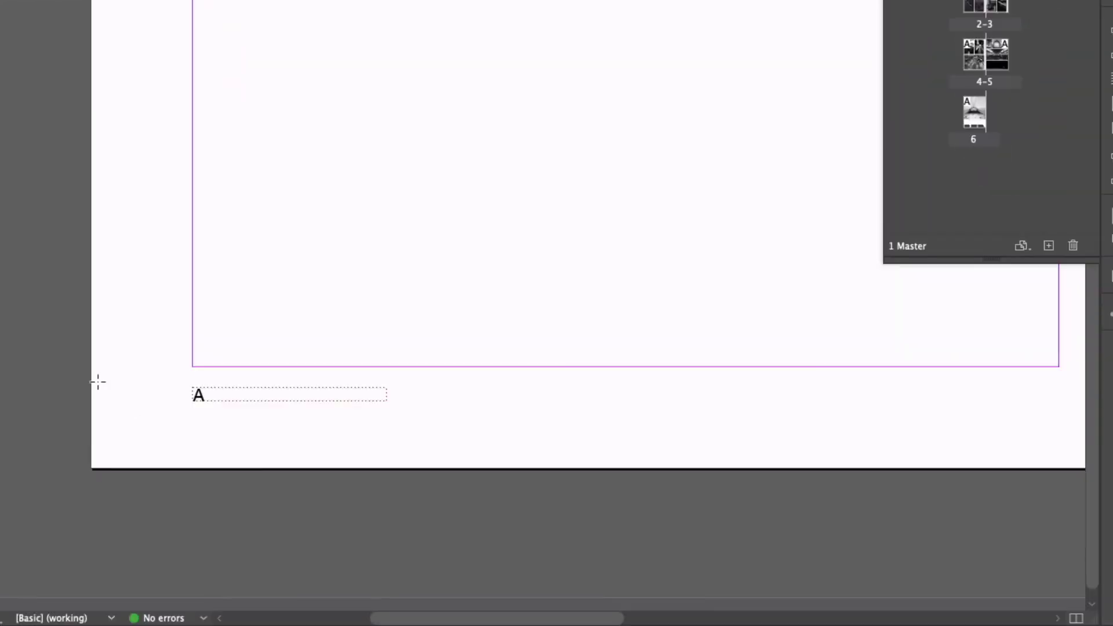
{"action": "left_click_drag", "start_coordinate": [92, 399], "coordinate": [213, 398]}
- Set the line's stroke to a 20% black tint and its weight to 2 pt
{"action": "left_click", "coordinate": [532, 68]}
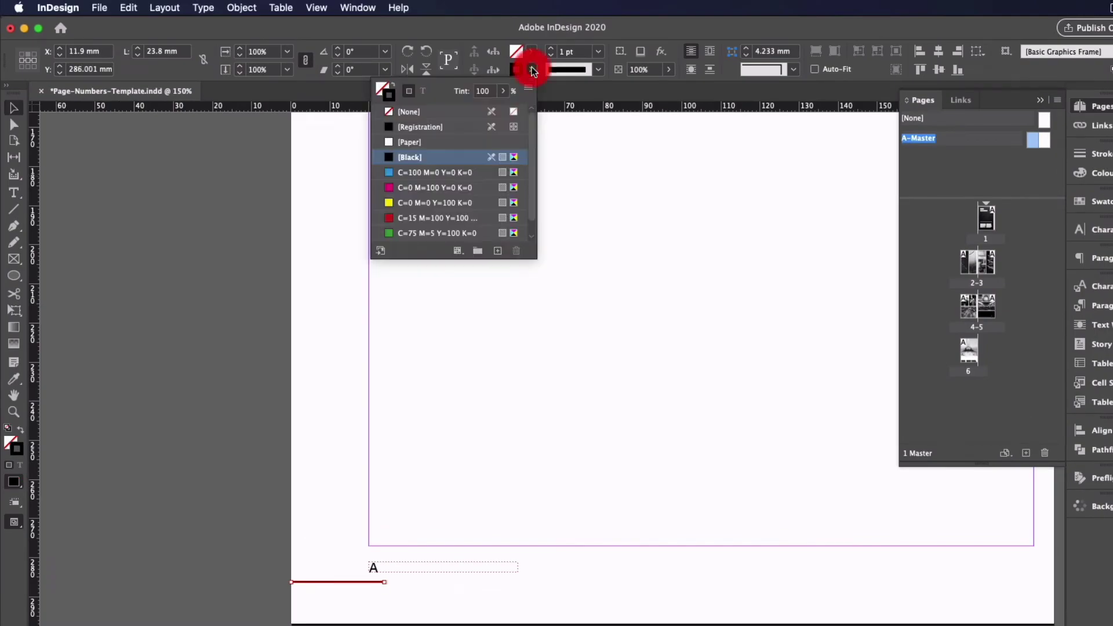
{"action": "left_click", "coordinate": [486, 94]}
{"action": "type", "text": "20"}
{"action": "key", "text": "Return"}
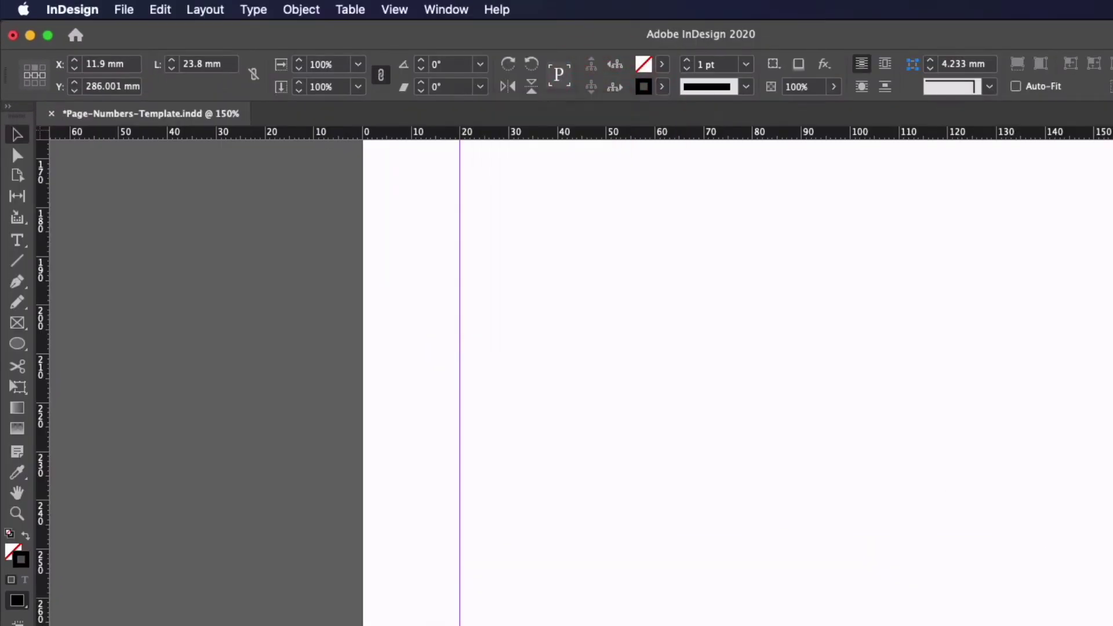
{"action": "left_click", "coordinate": [687, 60]}
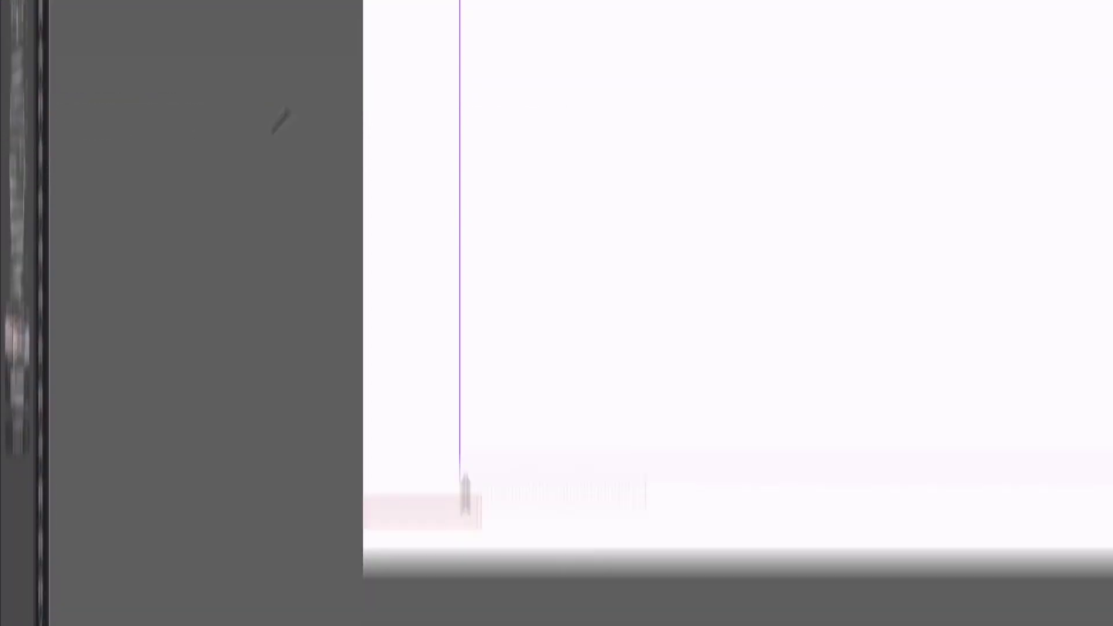
{"action": "left_click", "coordinate": [299, 556]}
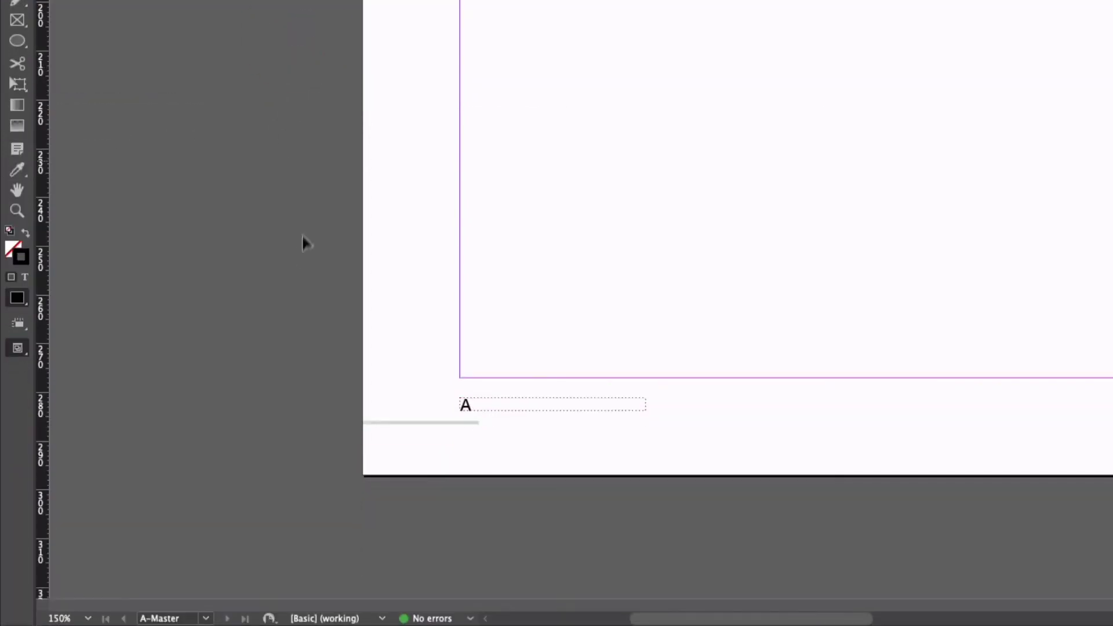
- Copy the left master page's number frame and line, and paste them onto the right master page
{"action": "left_click_drag", "start_coordinate": [406, 392], "coordinate": [496, 426]}
{"action": "left_click", "coordinate": [1001, 57]}
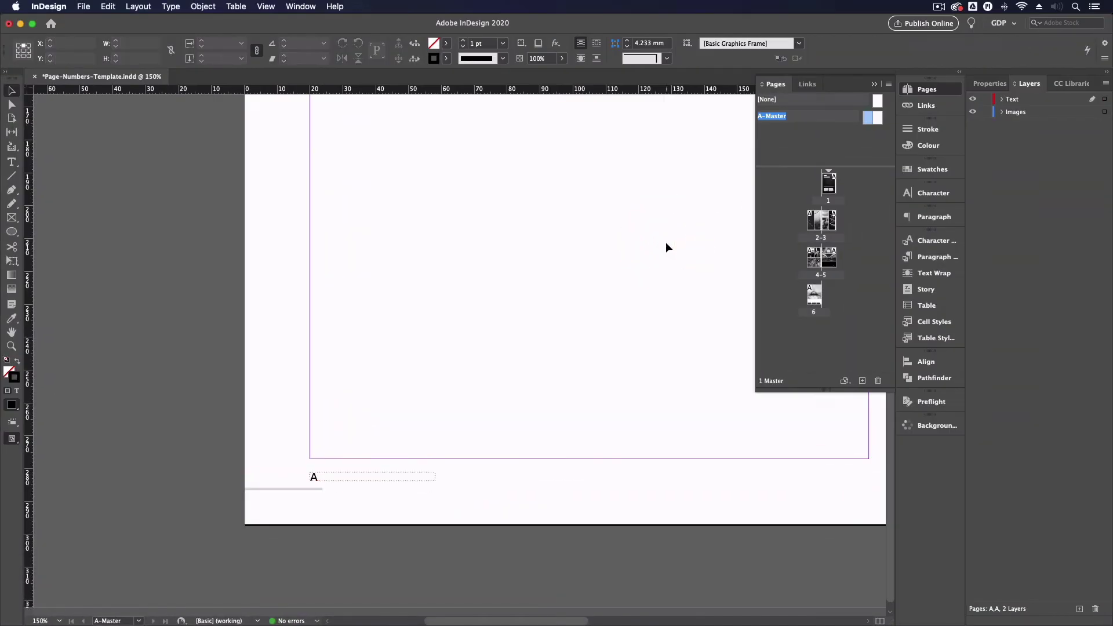
{"action": "key", "text": "super+0"}
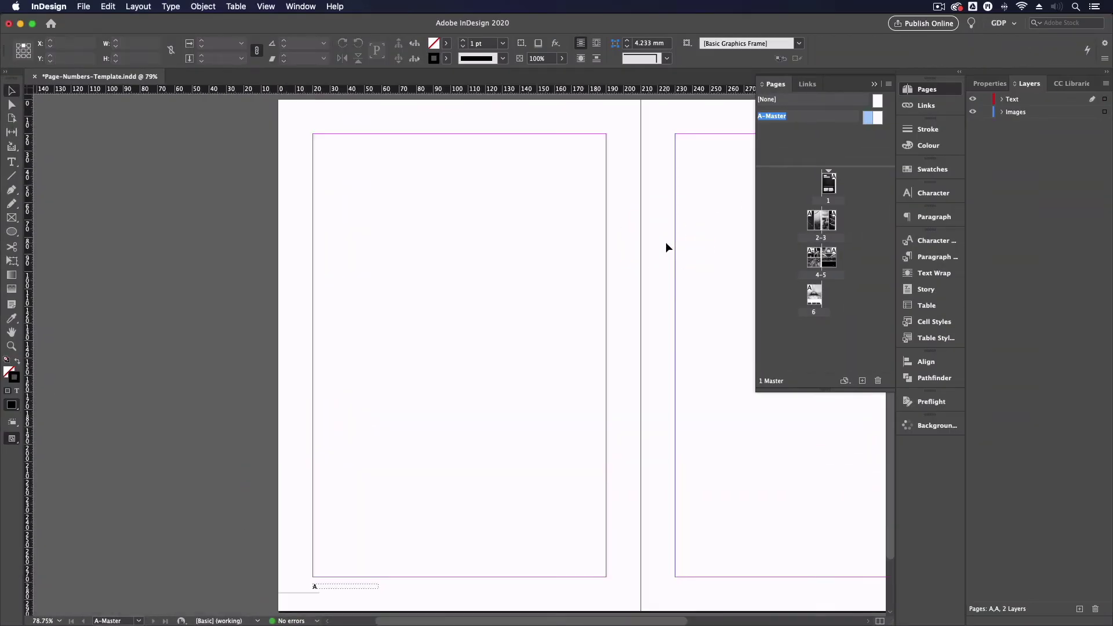
{"action": "key", "text": "super+minus"}
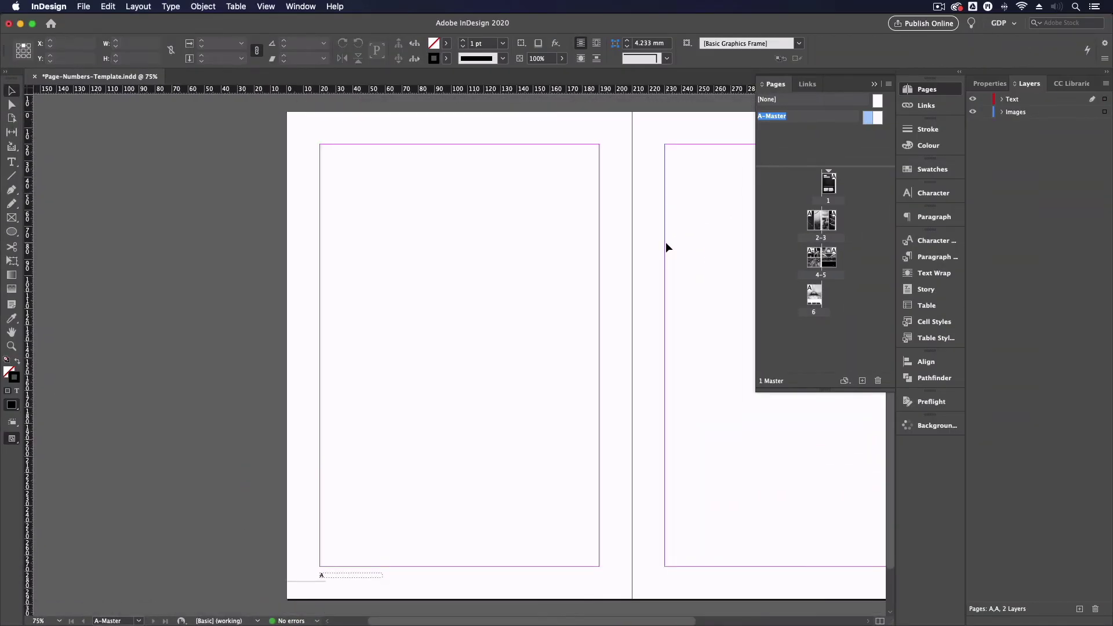
{"action": "left_click_drag", "start_coordinate": [627, 297], "coordinate": [471, 285]}
{"action": "left_click_drag", "start_coordinate": [332, 371], "coordinate": [435, 329]}
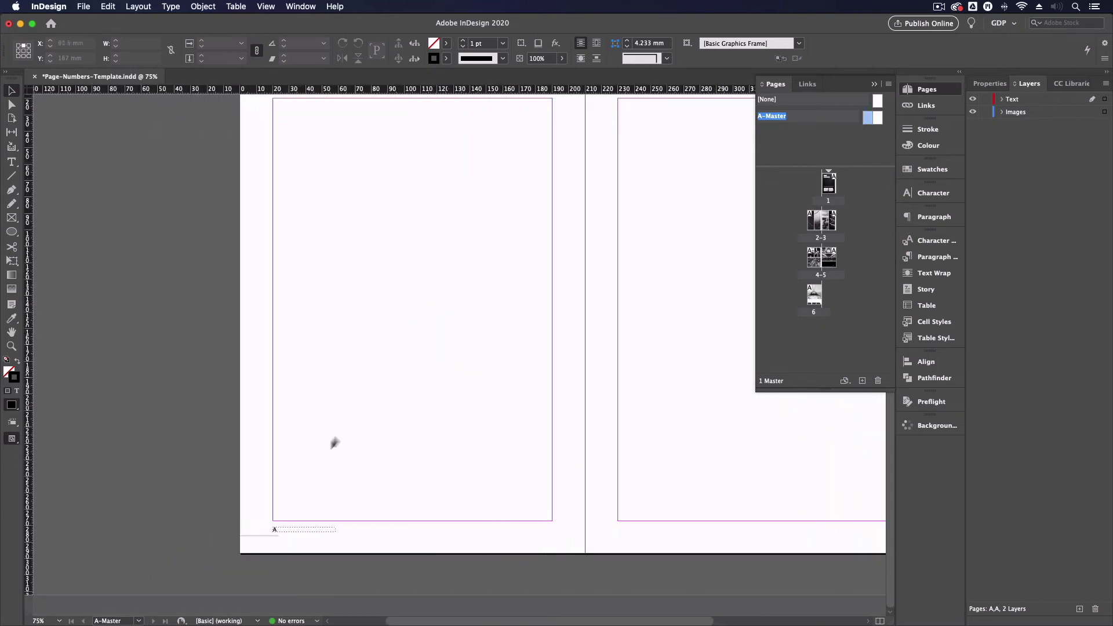
{"action": "left_click_drag", "start_coordinate": [256, 525], "coordinate": [278, 542]}
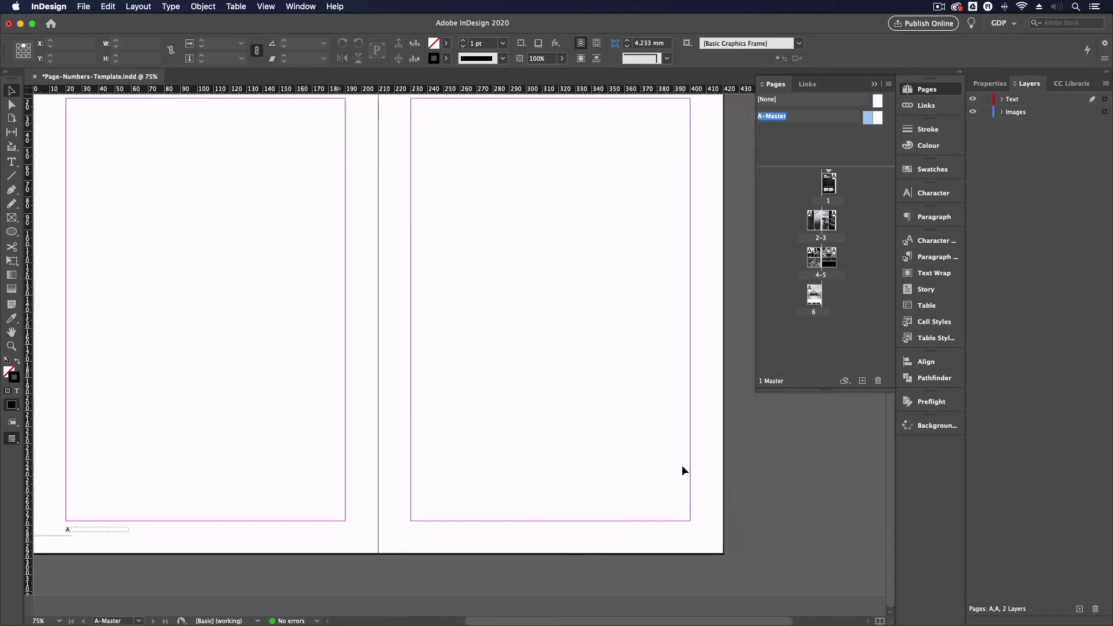
{"action": "key", "text": "super+equal"}
{"action": "key", "text": "super+equal"}
{"action": "left_click_drag", "start_coordinate": [746, 499], "coordinate": [555, 383]}
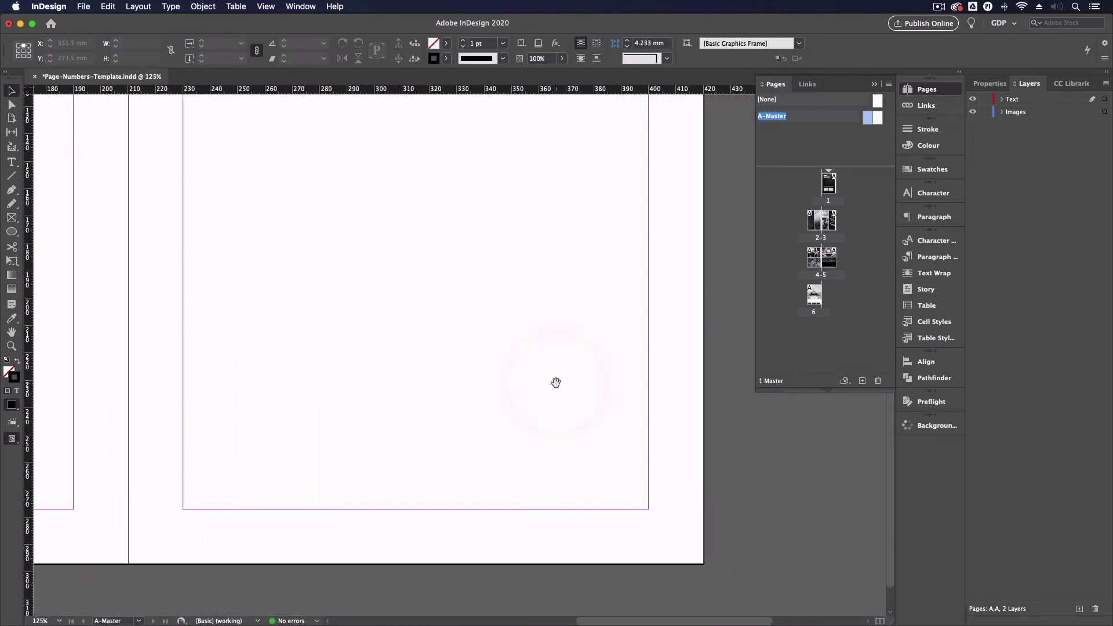
{"action": "key", "text": "super+v"}
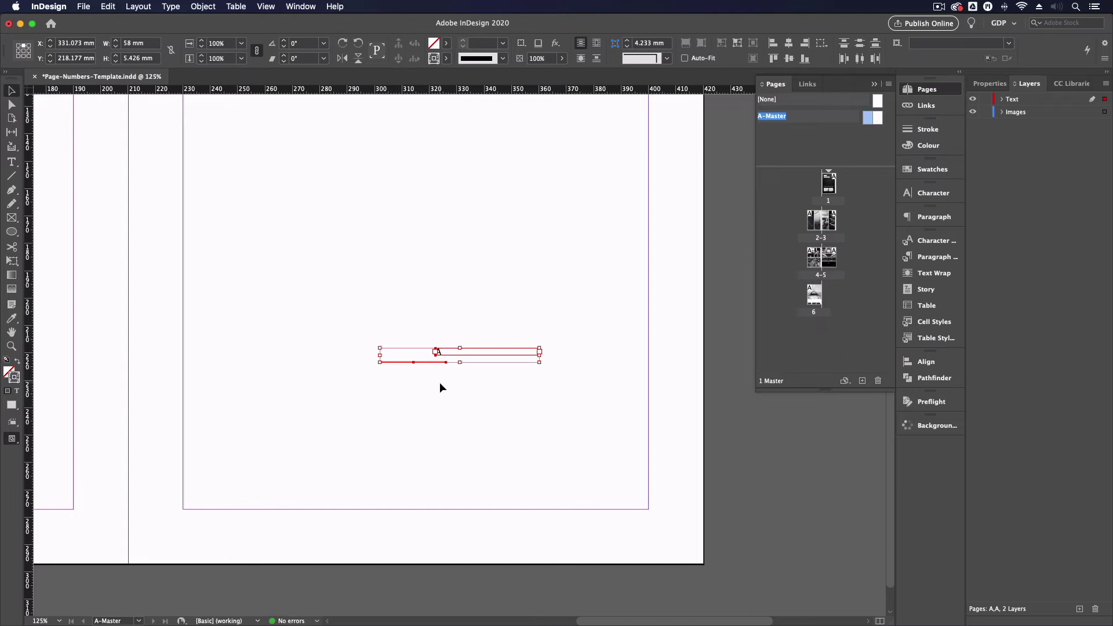
- Right-align the page number text in the pasted frame on the right master page
{"action": "left_click", "coordinate": [441, 384]}
{"action": "key", "text": "t"}
{"action": "left_click_drag", "start_coordinate": [447, 350], "coordinate": [439, 350]}
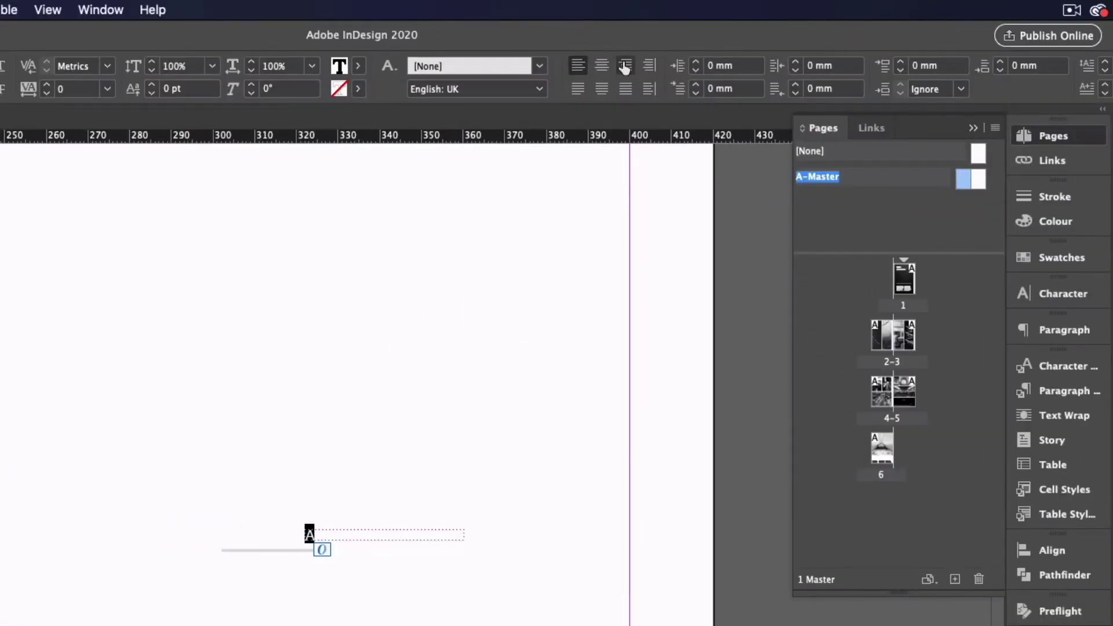
{"action": "left_click", "coordinate": [624, 68]}
{"action": "key", "text": "Escape"}
- Move the pasted number frame to the right master page's bottom-right margin corner, and the line to the outer page edge below it
{"action": "left_click_drag", "start_coordinate": [440, 543], "coordinate": [599, 625]}
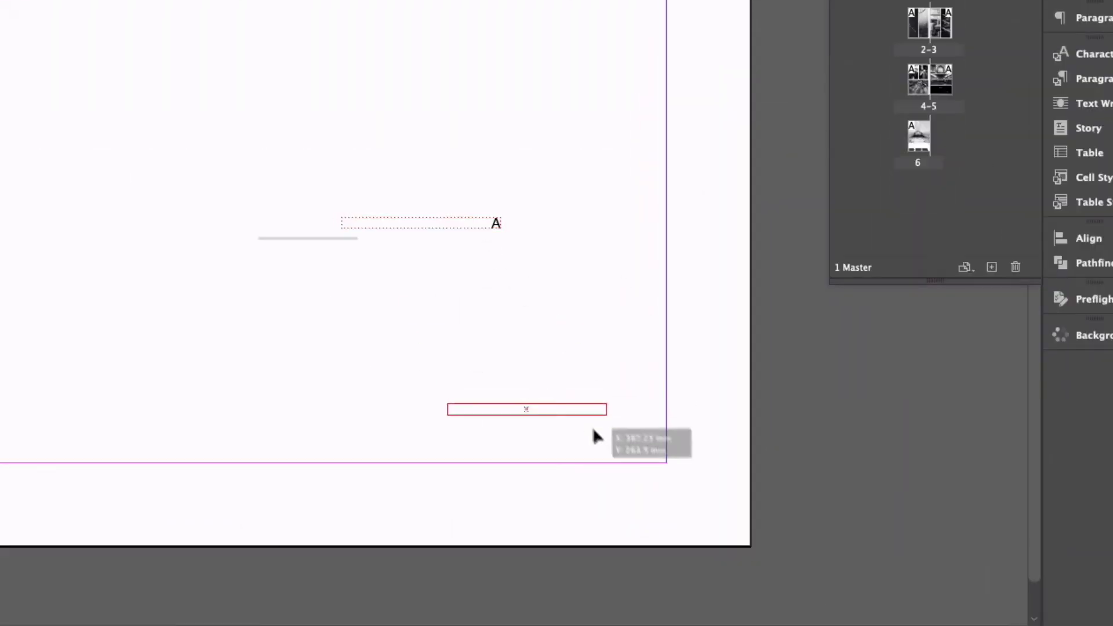
{"action": "mouse_move", "coordinate": [636, 475]}
{"action": "left_mouse_down"}
{"action": "mouse_move", "coordinate": [646, 482]}
{"action": "mouse_move", "coordinate": [649, 461]}
{"action": "left_mouse_up"}
{"action": "left_click_drag", "start_coordinate": [345, 246], "coordinate": [742, 479]}
- Select the lines on both master pages and align their bottom edges with each other
{"action": "left_click_drag", "start_coordinate": [428, 414], "coordinate": [646, 368]}
{"action": "key", "text": "super+minus"}
{"action": "key", "text": "super+minus"}
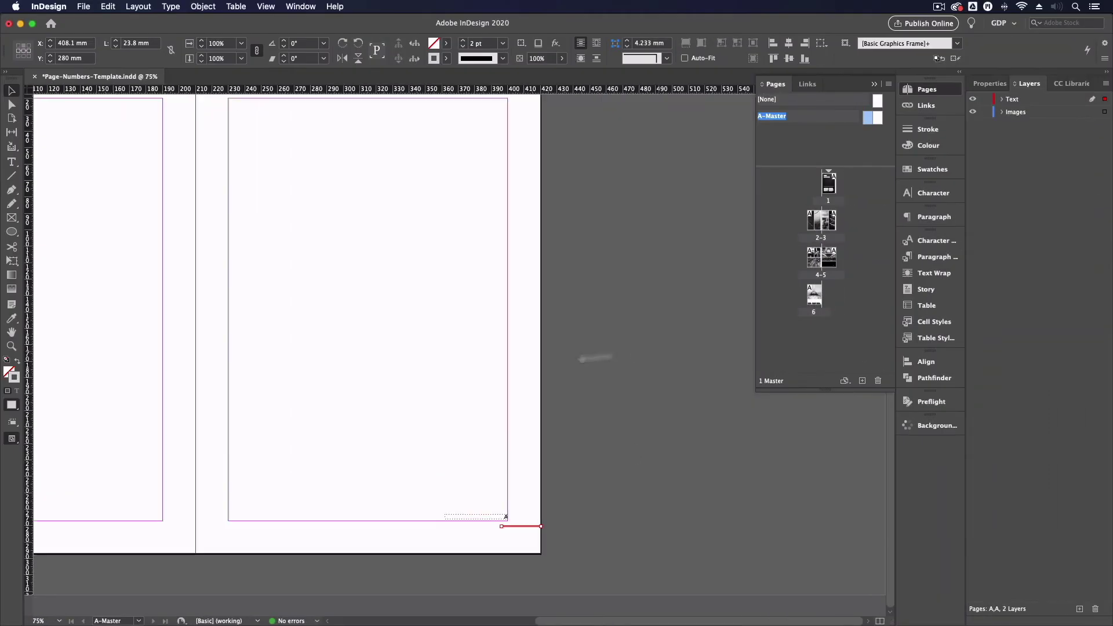
{"action": "left_click_drag", "start_coordinate": [299, 303], "coordinate": [526, 242]}
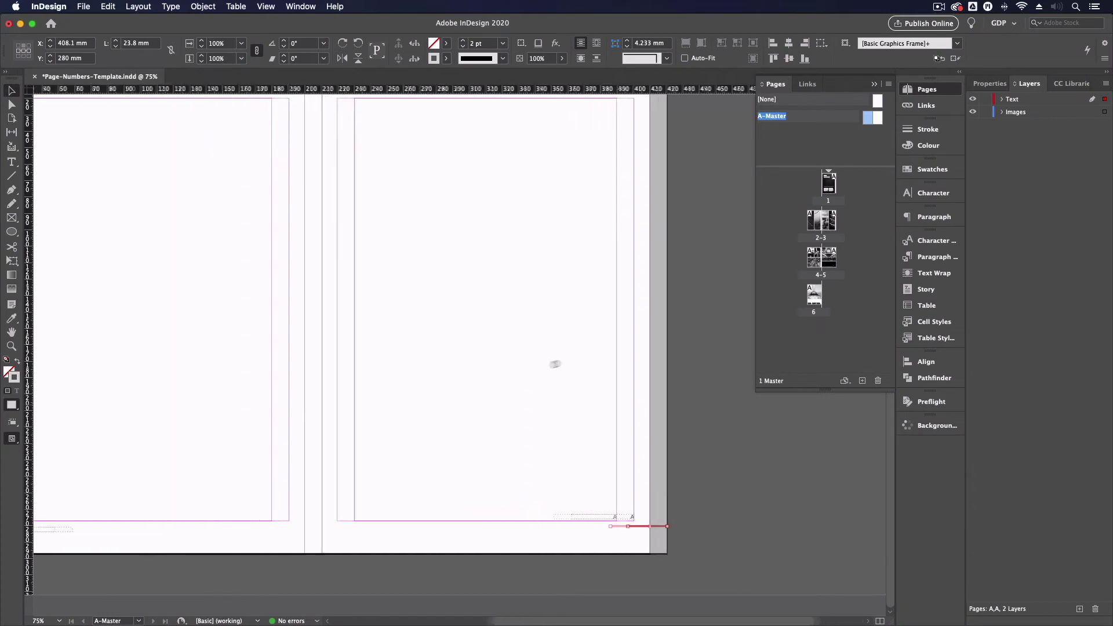
{"action": "left_click_drag", "start_coordinate": [556, 364], "coordinate": [646, 353]}
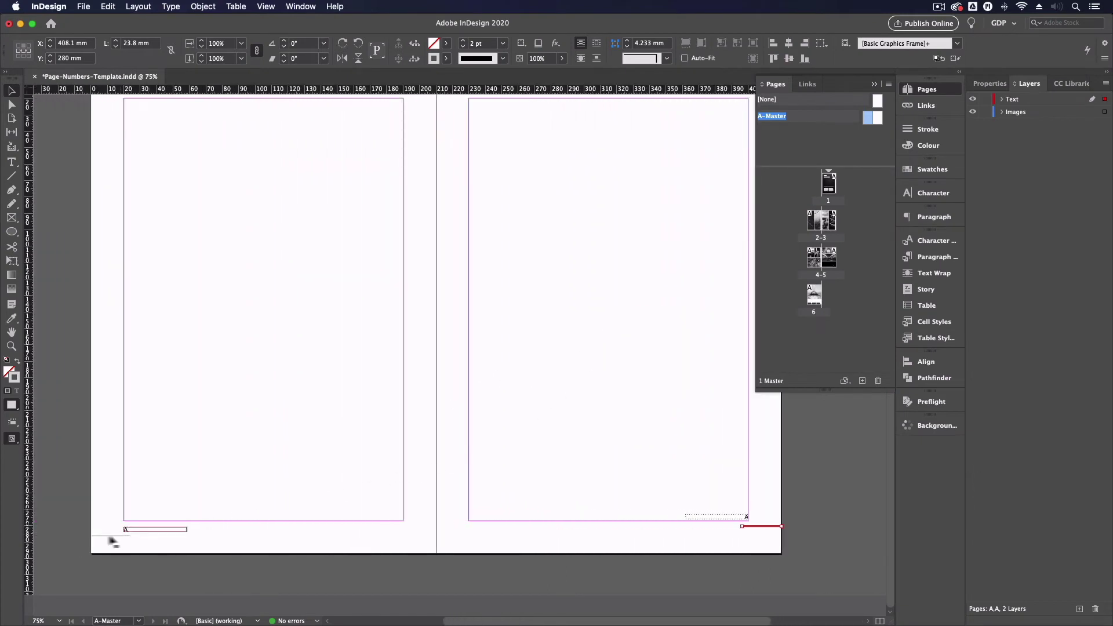
{"action": "left_click_drag", "start_coordinate": [93, 513], "coordinate": [101, 546]}
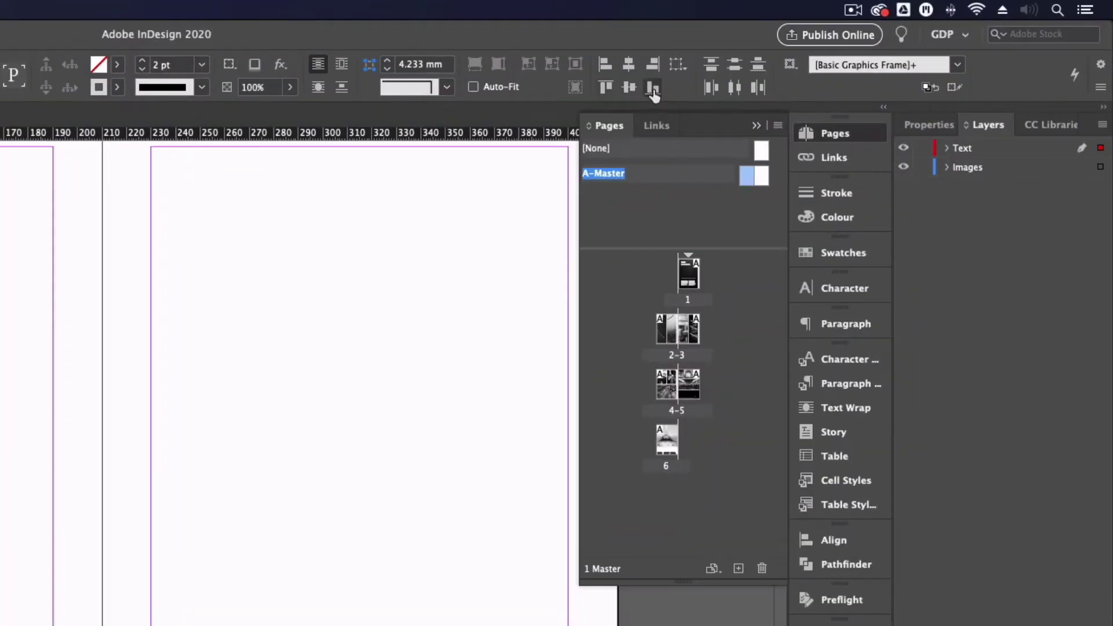
{"action": "left_click", "coordinate": [776, 64]}
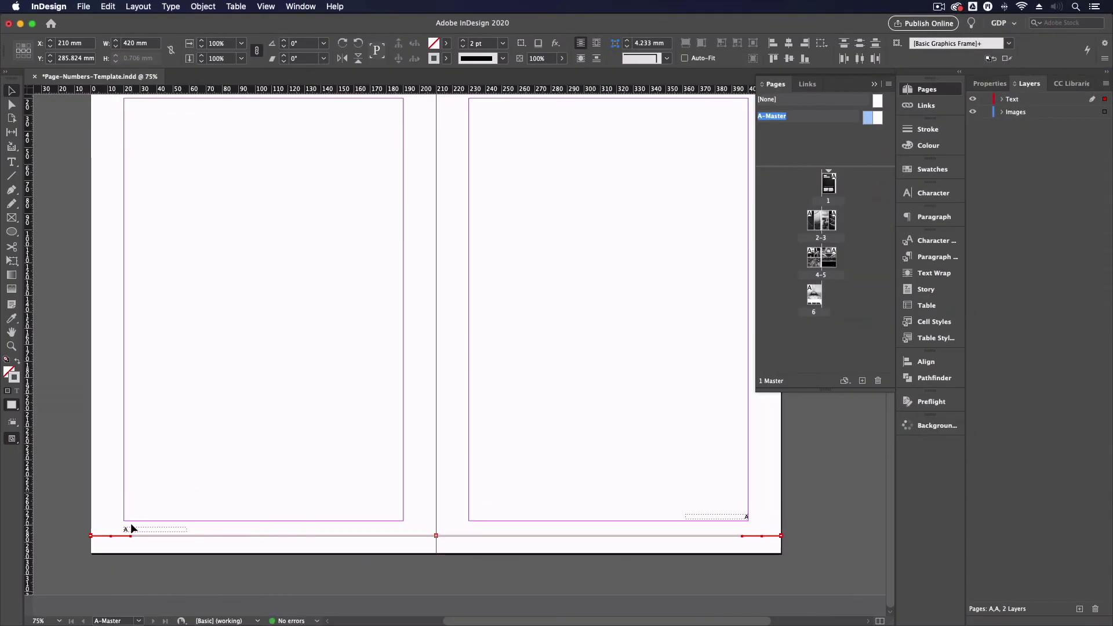
- Select both page number frames and align their bottom edges, then deselect them
{"action": "left_click", "coordinate": [131, 529]}
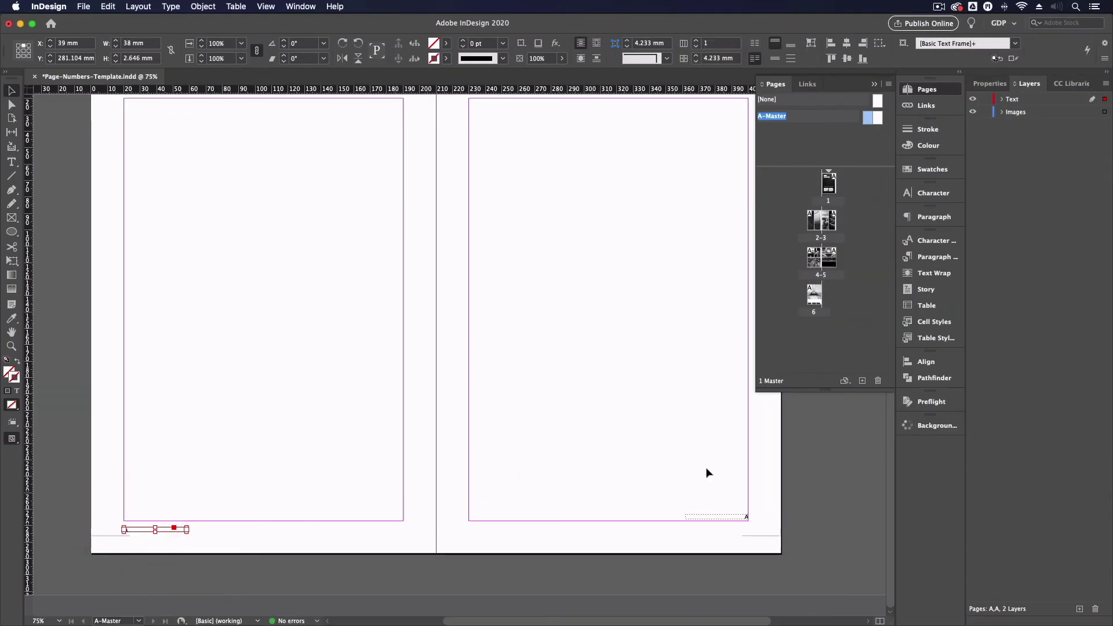
{"action": "left_click", "coordinate": [729, 516], "text": "shift"}
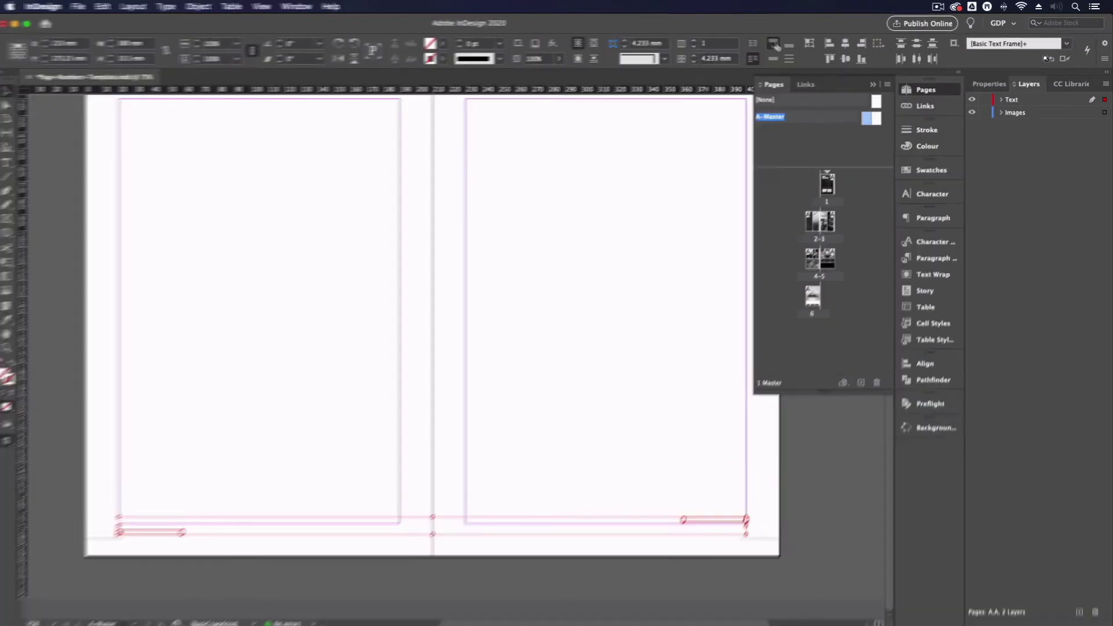
{"action": "left_click", "coordinate": [863, 59]}
{"action": "left_click", "coordinate": [548, 289]}
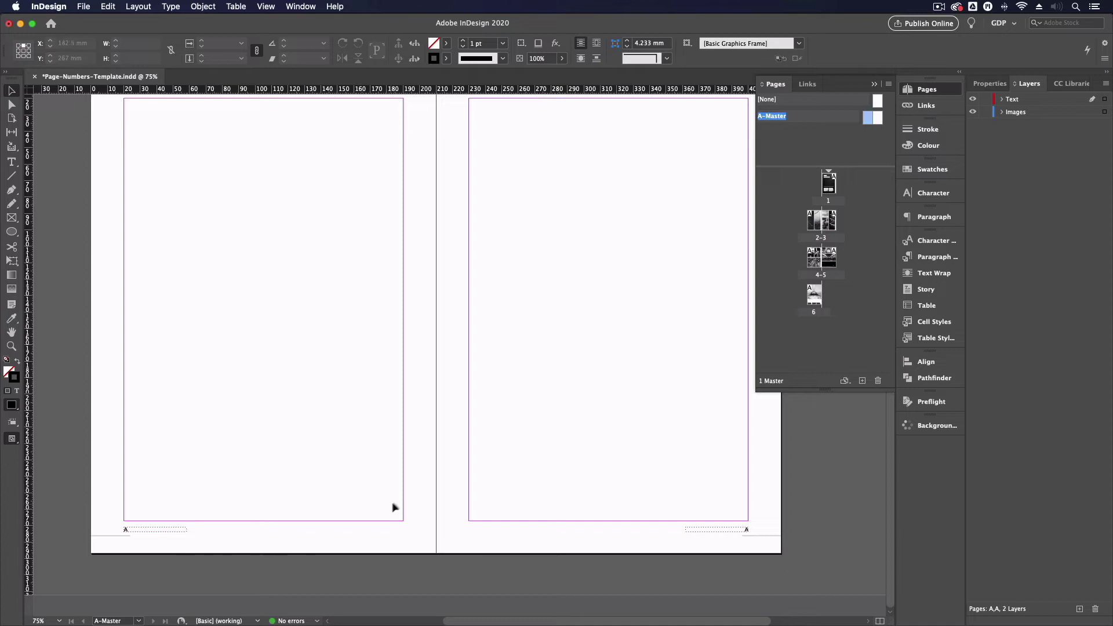
- Open the page 2-3 spread and examine the automatic page numbers and lines in its two outer bottom corners
{"action": "double_click", "coordinate": [819, 238]}
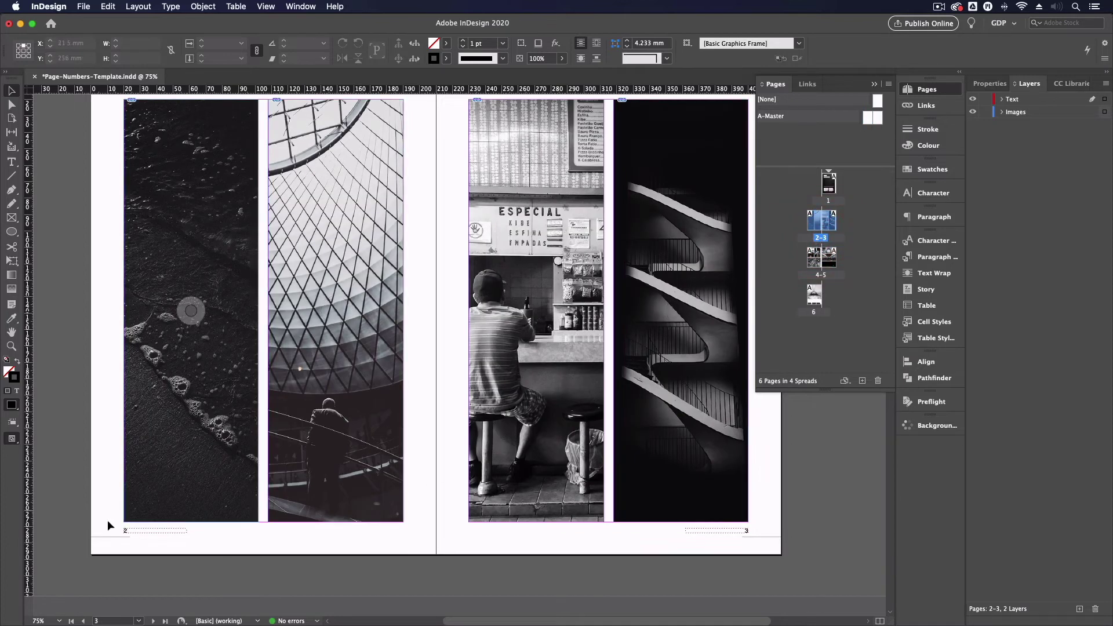
{"action": "key", "text": "super+equal"}
{"action": "key", "text": "super+equal"}
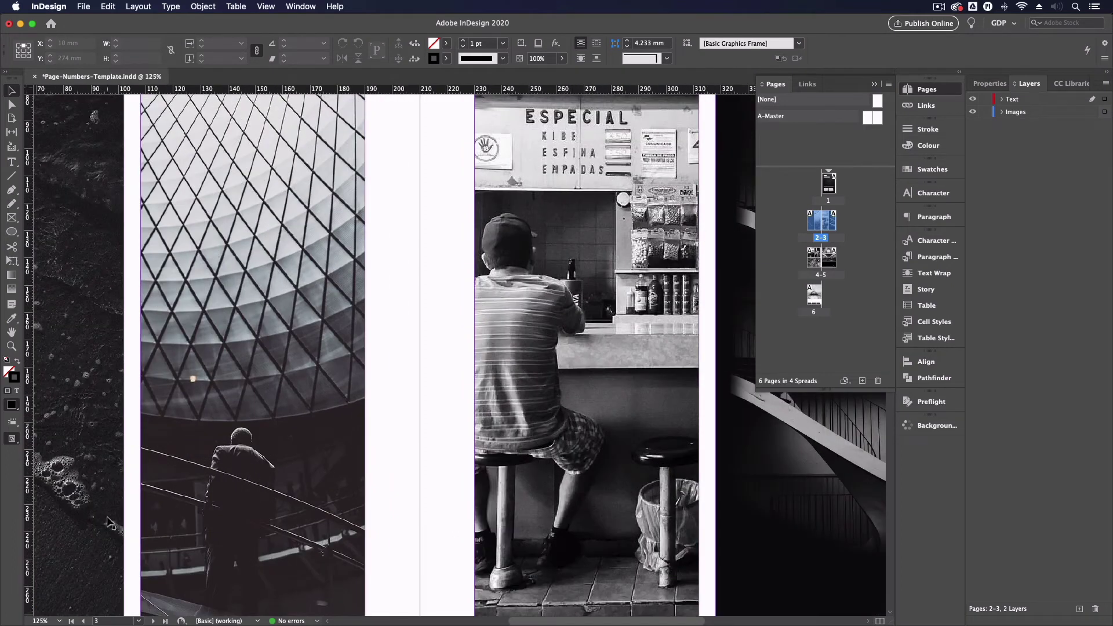
{"action": "left_click_drag", "start_coordinate": [250, 508], "coordinate": [440, 231]}
{"action": "left_click_drag", "start_coordinate": [381, 307], "coordinate": [529, 299]}
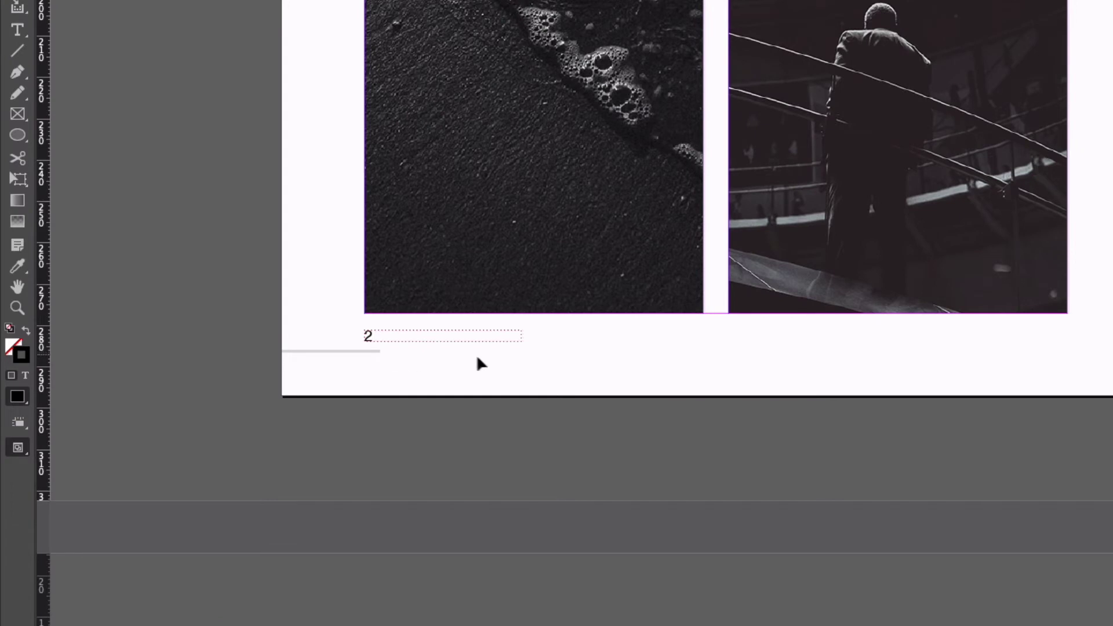
{"action": "left_click", "coordinate": [371, 387]}
{"action": "scroll", "coordinate": [673, 356], "scroll_direction": "right", "scroll_amount": 20}
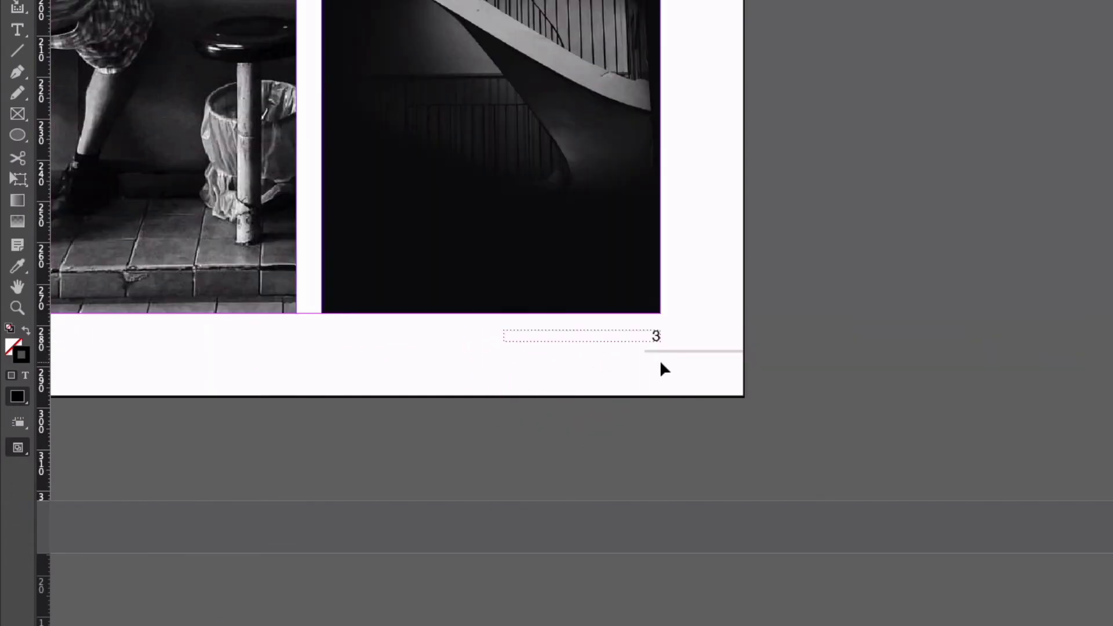
- Examine how the page number and line look over the dark photo in page 5's bottom outer corner
{"action": "scroll", "coordinate": [661, 363], "scroll_direction": "down", "scroll_amount": 1}
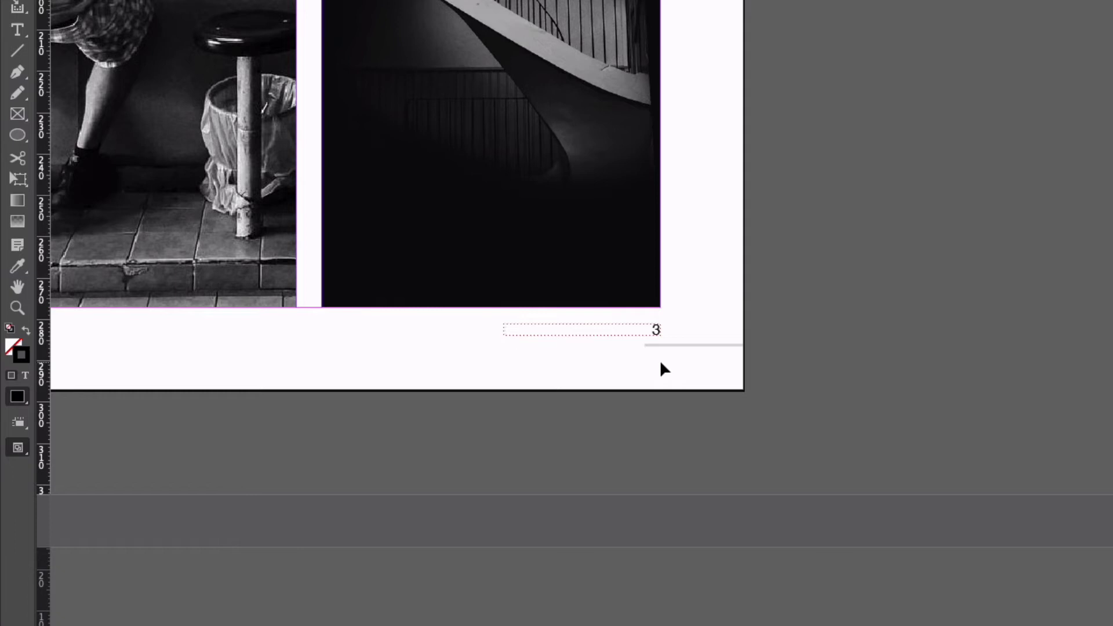
{"action": "scroll", "coordinate": [664, 369], "scroll_direction": "up", "scroll_amount": 5}
{"action": "scroll", "coordinate": [695, 336], "scroll_direction": "down", "scroll_amount": 20}
{"action": "scroll", "coordinate": [698, 355], "scroll_direction": "down", "scroll_amount": 12}
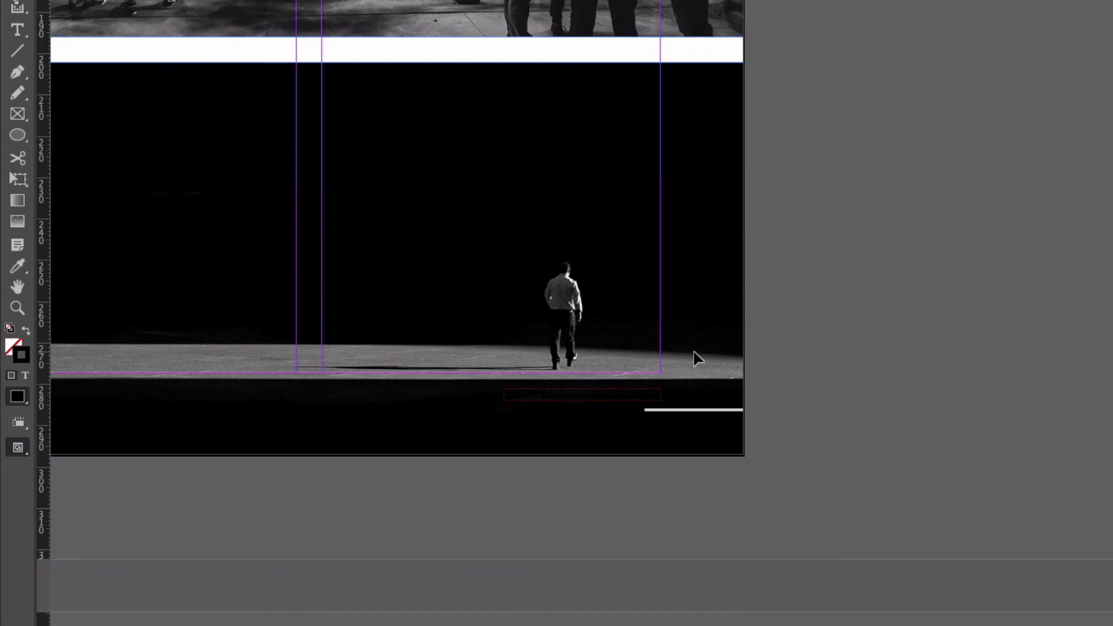
{"action": "left_click_drag", "start_coordinate": [651, 319], "coordinate": [755, 318]}
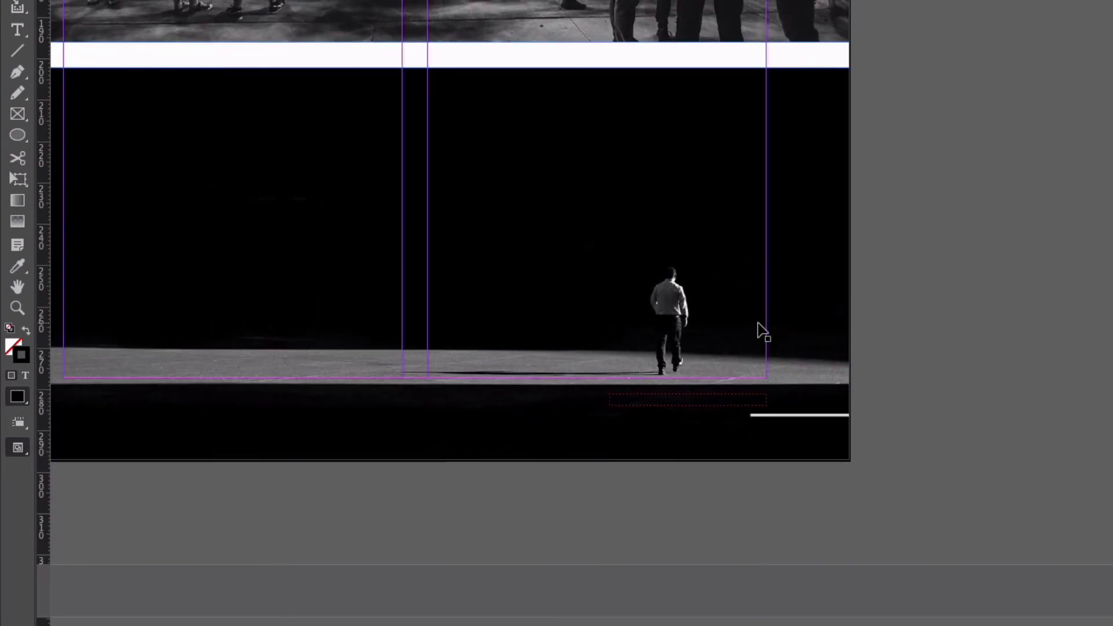
{"action": "scroll", "coordinate": [759, 328], "scroll_direction": "down", "scroll_amount": 3}
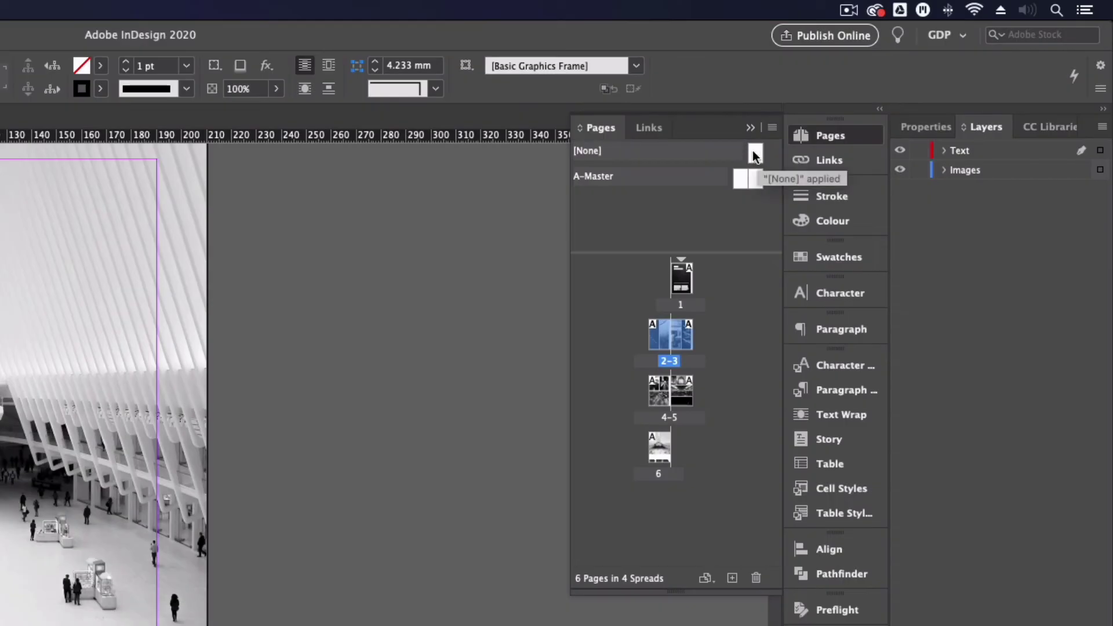
- Apply the [None] master to page 6 and page 1 so that neither carries a page number
{"action": "left_click_drag", "start_coordinate": [754, 153], "coordinate": [661, 453]}
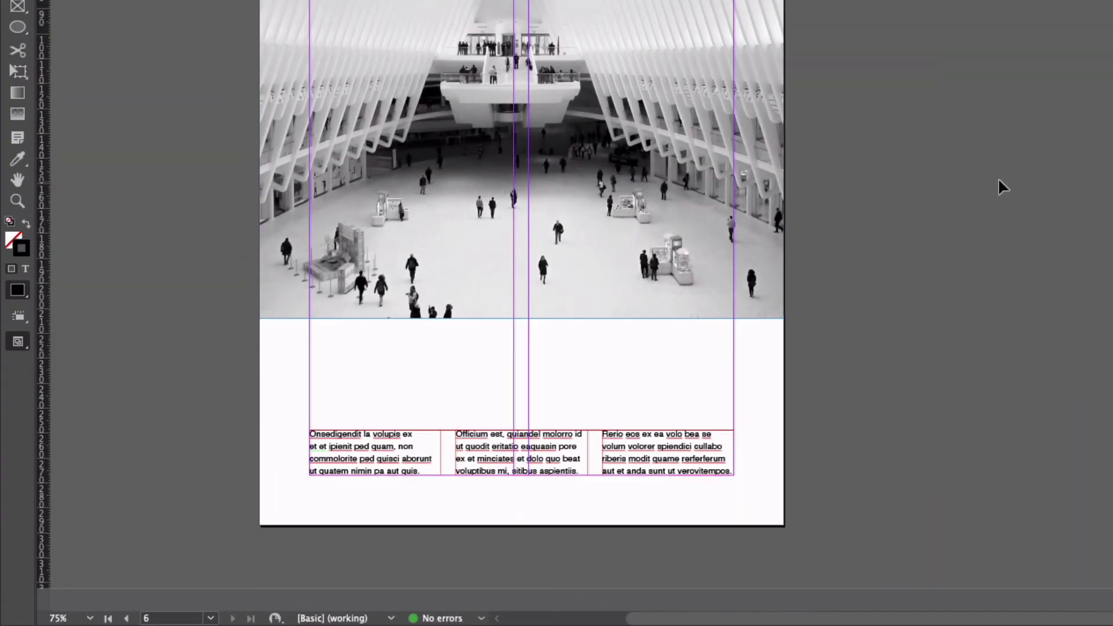
{"action": "scroll", "coordinate": [658, 332], "scroll_direction": "up", "scroll_amount": 20}
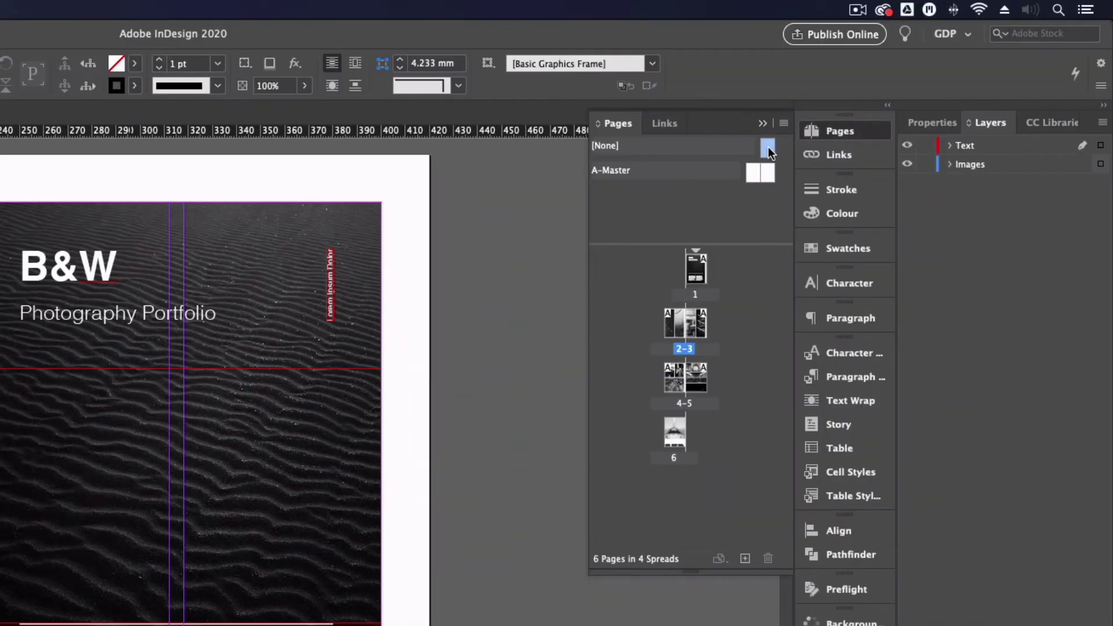
{"action": "left_click_drag", "start_coordinate": [767, 147], "coordinate": [830, 184]}
- Duplicate the A-Master spread to create a second master for pages with dark images
{"action": "scroll", "coordinate": [633, 287], "scroll_direction": "down", "scroll_amount": 10}
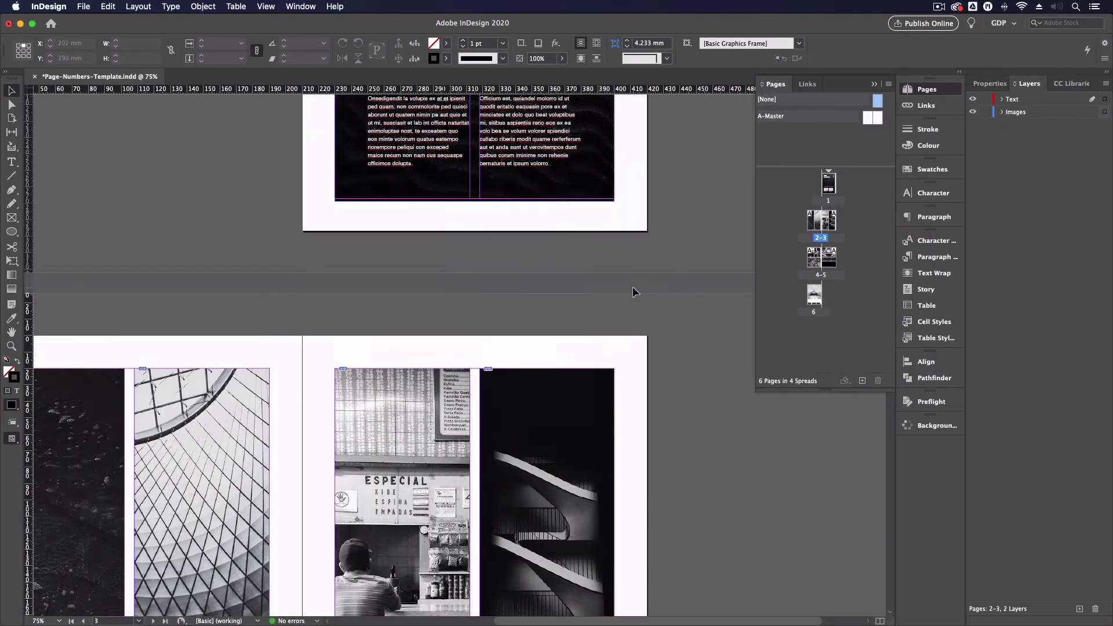
{"action": "scroll", "coordinate": [634, 292], "scroll_direction": "down", "scroll_amount": 15}
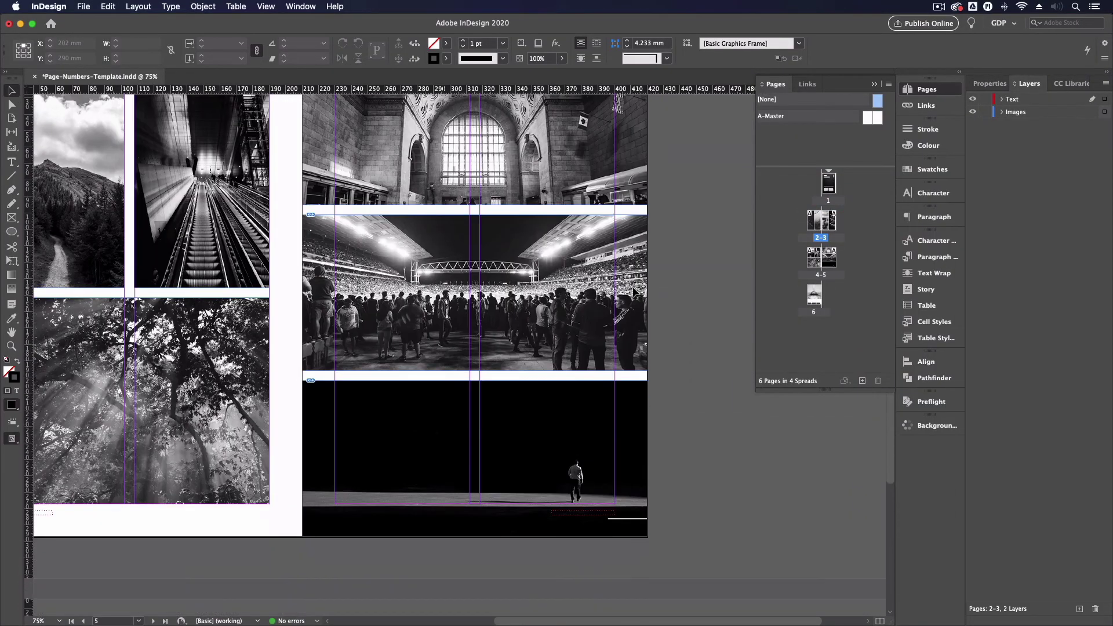
{"action": "scroll", "coordinate": [634, 292], "scroll_direction": "down", "scroll_amount": 4}
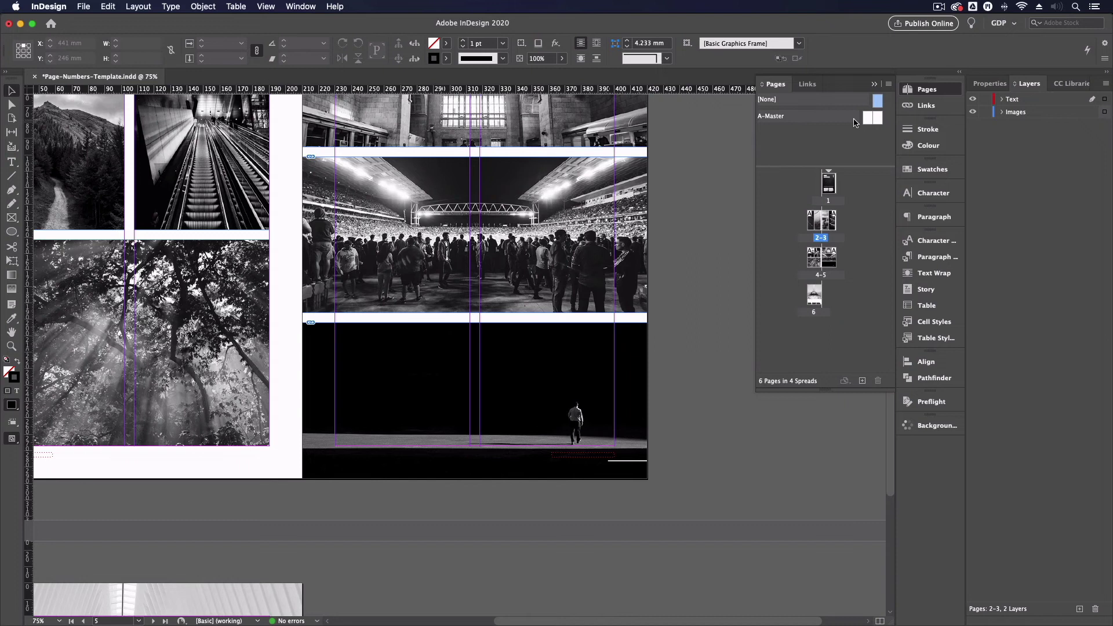
{"action": "left_click", "coordinate": [876, 119]}
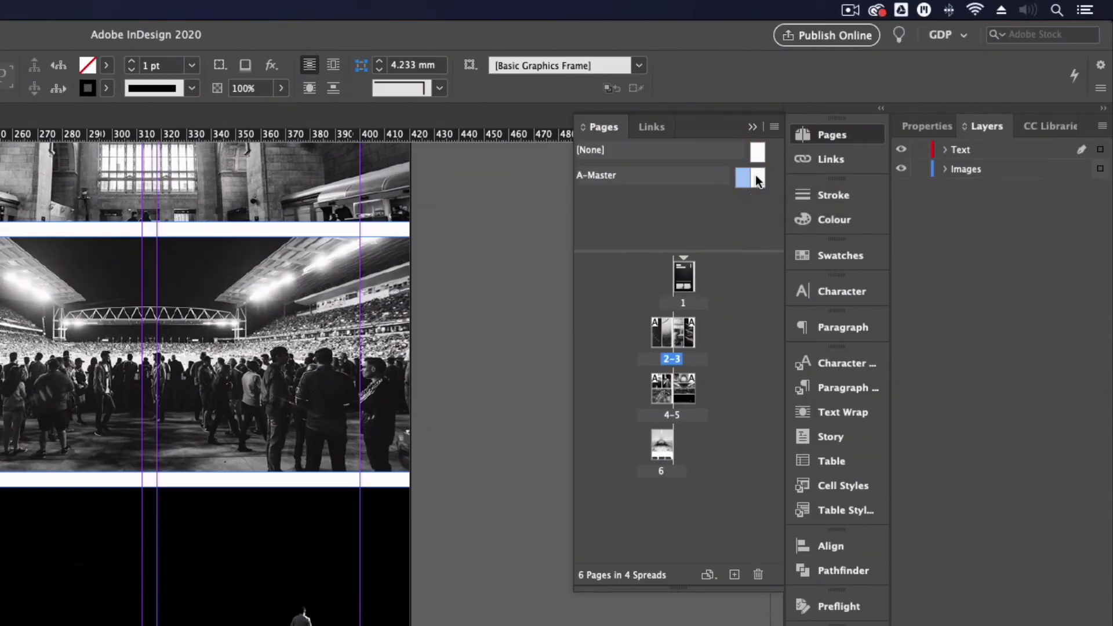
{"action": "left_click", "coordinate": [757, 178]}
{"action": "right_click", "coordinate": [742, 178]}
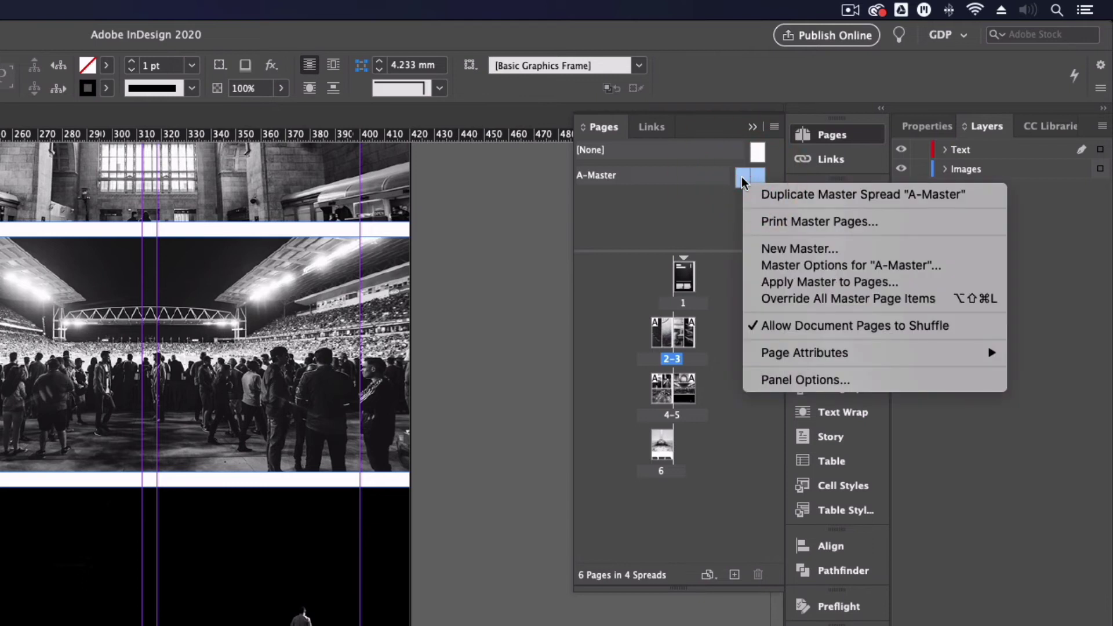
{"action": "left_click", "coordinate": [771, 198]}
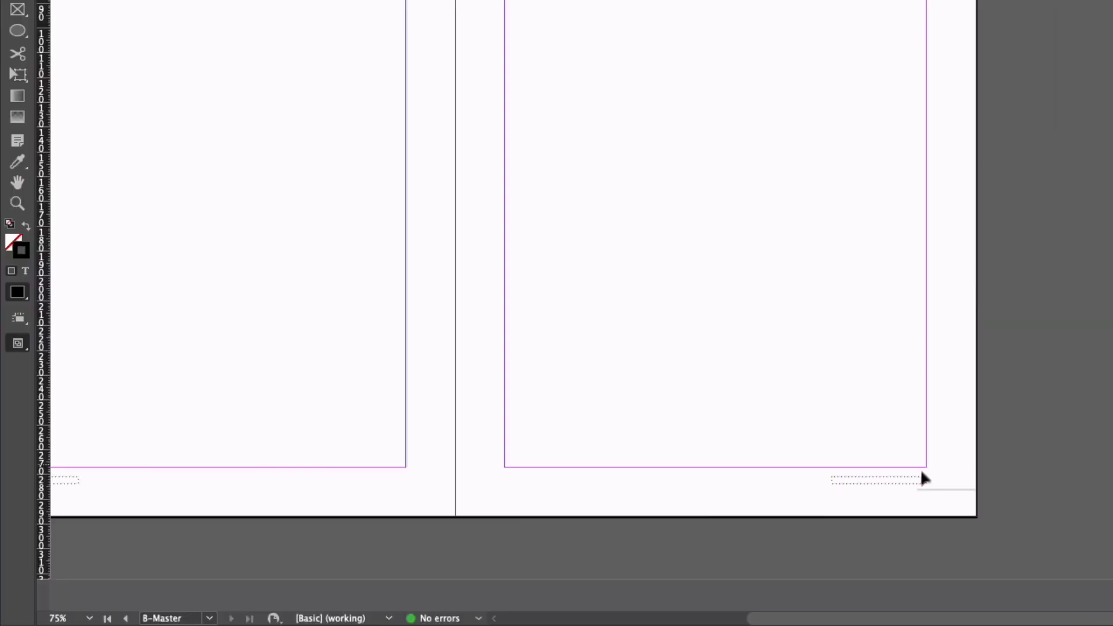
- Set the page number text on the right page of B-Master to the [Paper] colour
{"action": "left_click", "coordinate": [920, 481]}
{"action": "key", "text": "super+equal"}
{"action": "key", "text": "super+equal"}
{"action": "key", "text": "super+equal"}
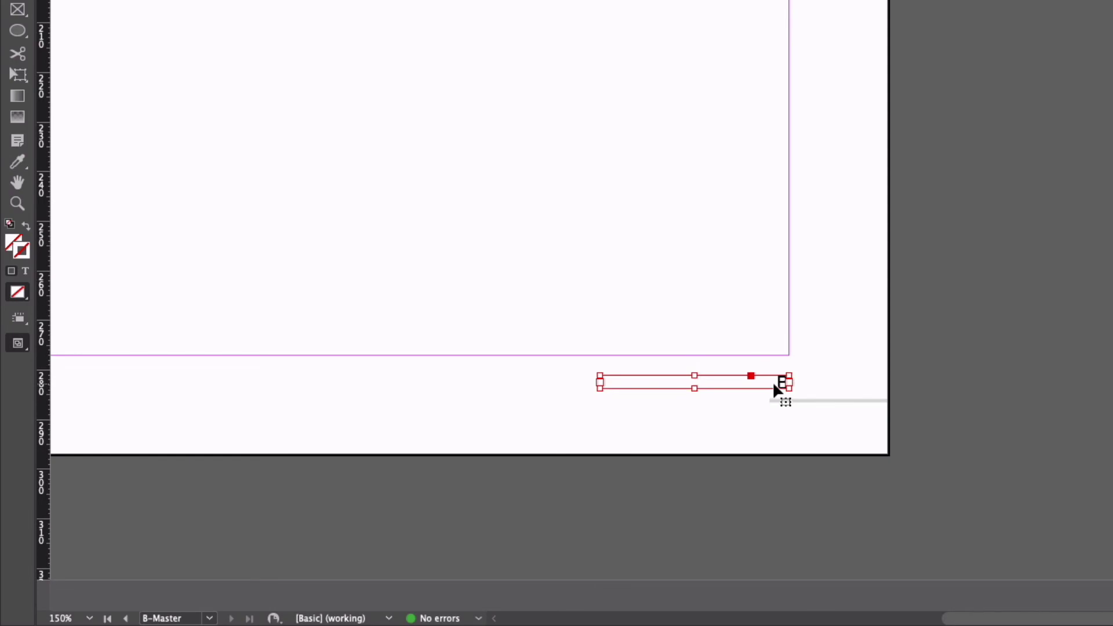
{"action": "double_click", "coordinate": [774, 383]}
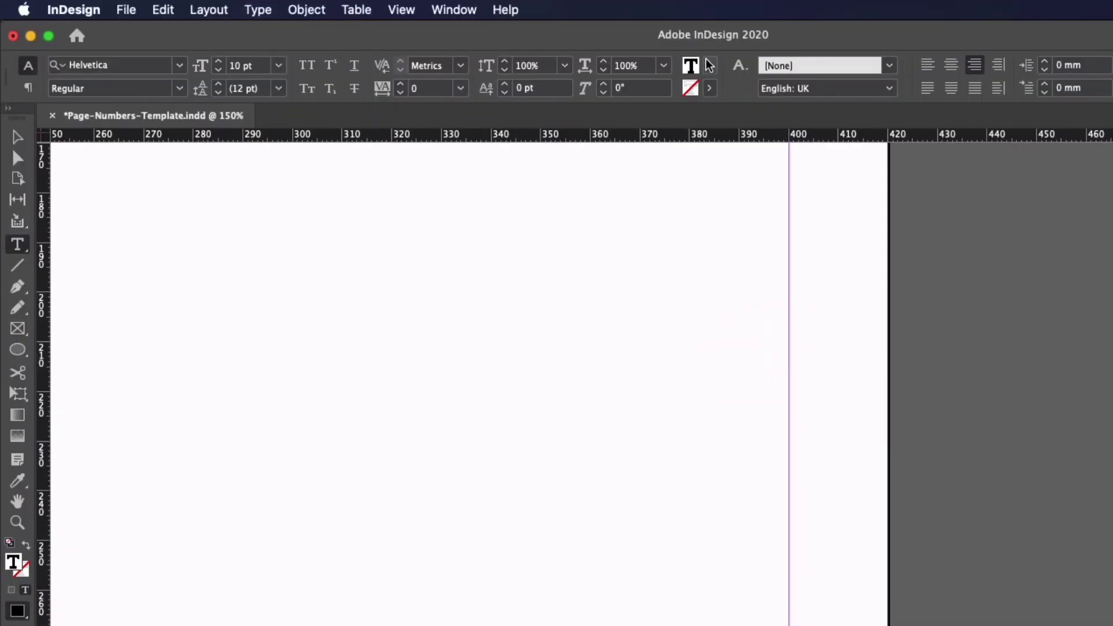
{"action": "left_click", "coordinate": [709, 65]}
{"action": "left_click", "coordinate": [561, 160]}
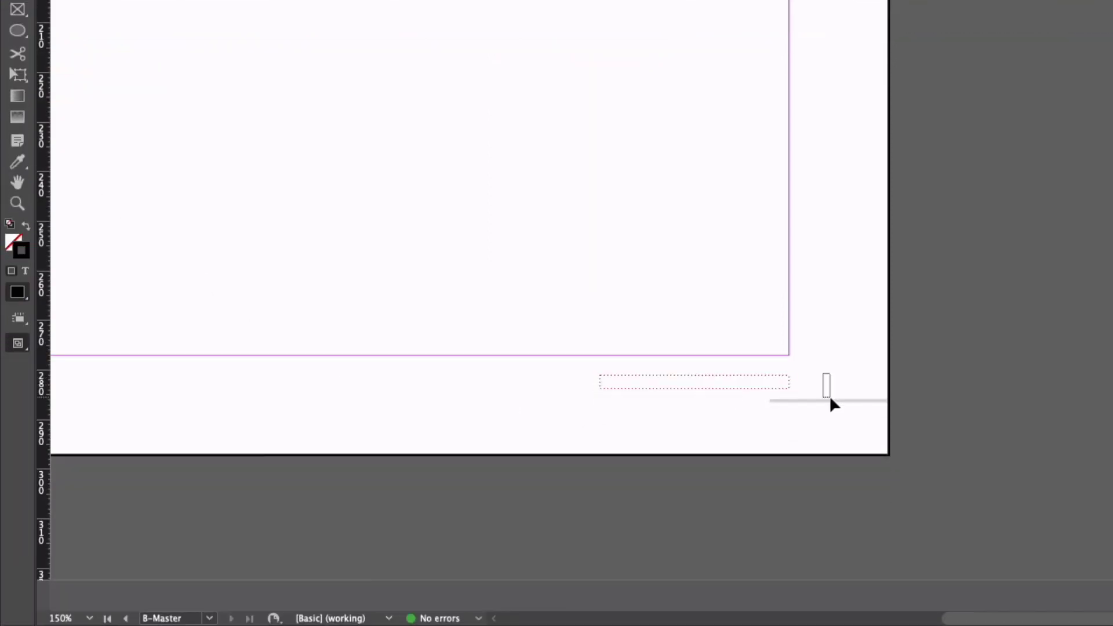
- Set the stroke tint of the line below the right B-Master page number to 80%, then deselect it
{"action": "left_click_drag", "start_coordinate": [830, 398], "coordinate": [833, 408]}
{"action": "left_click", "coordinate": [673, 88]}
{"action": "double_click", "coordinate": [616, 115]}
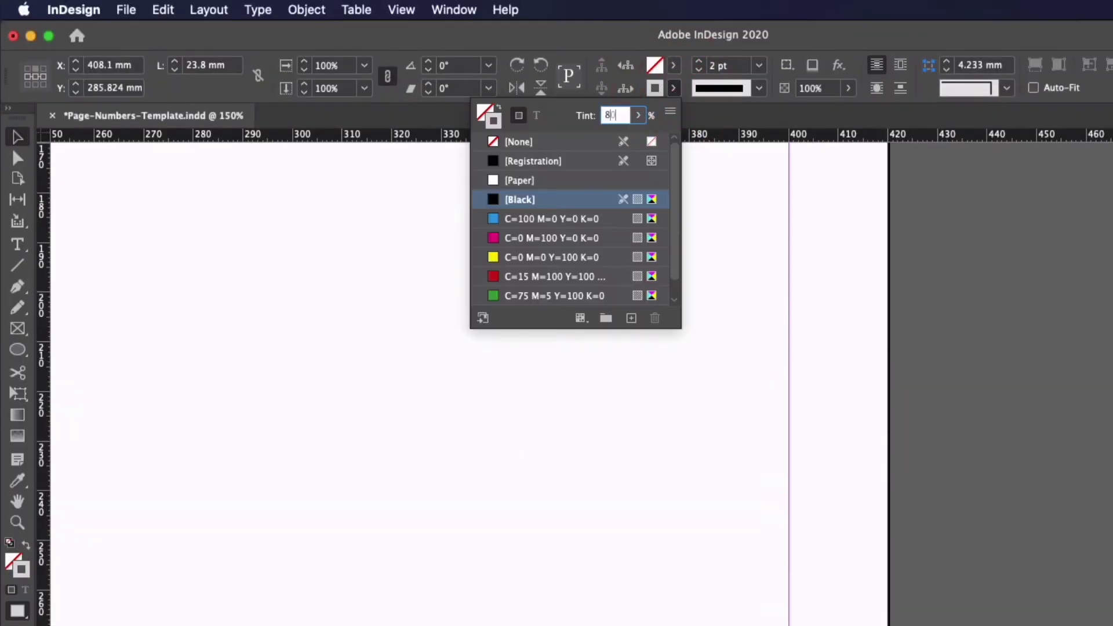
{"action": "key", "text": "Return"}
{"action": "left_click", "coordinate": [385, 193]}
- Set the page number text on the left page of B-Master to [Paper], then select the line below it
{"action": "scroll", "coordinate": [374, 281], "scroll_direction": "left", "scroll_amount": 15}
{"action": "scroll", "coordinate": [374, 279], "scroll_direction": "left", "scroll_amount": 10}
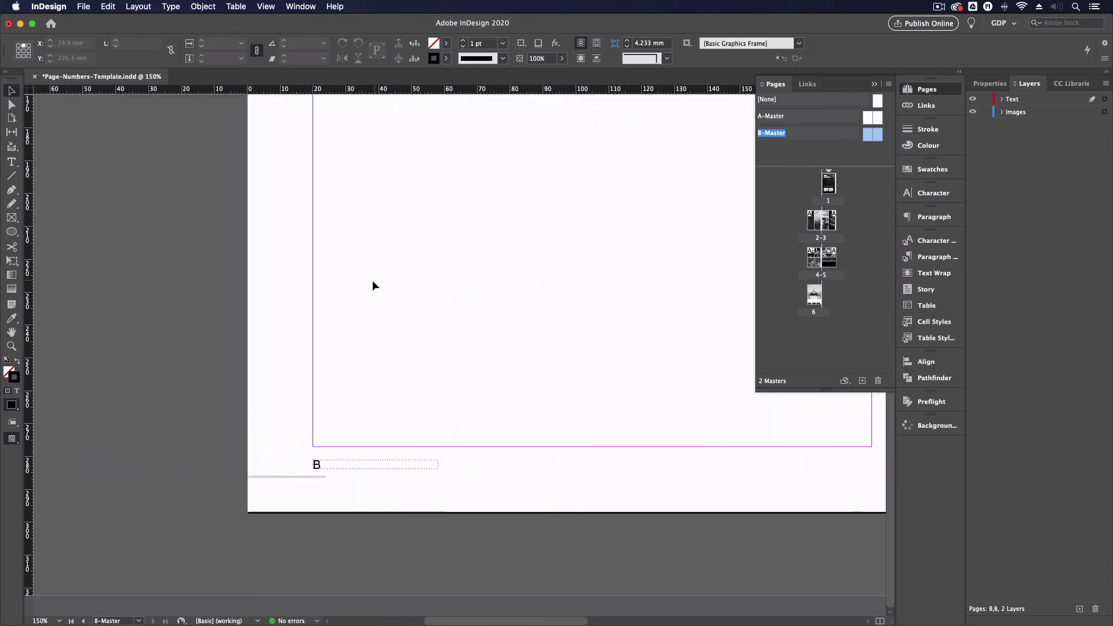
{"action": "double_click", "coordinate": [316, 464]}
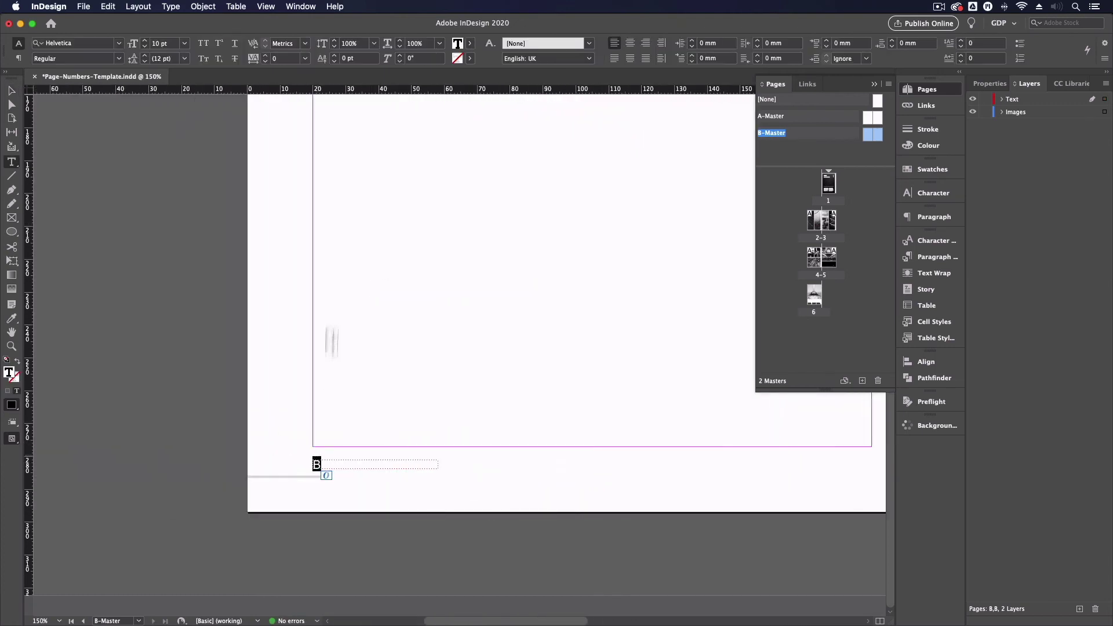
{"action": "left_click", "coordinate": [472, 46]}
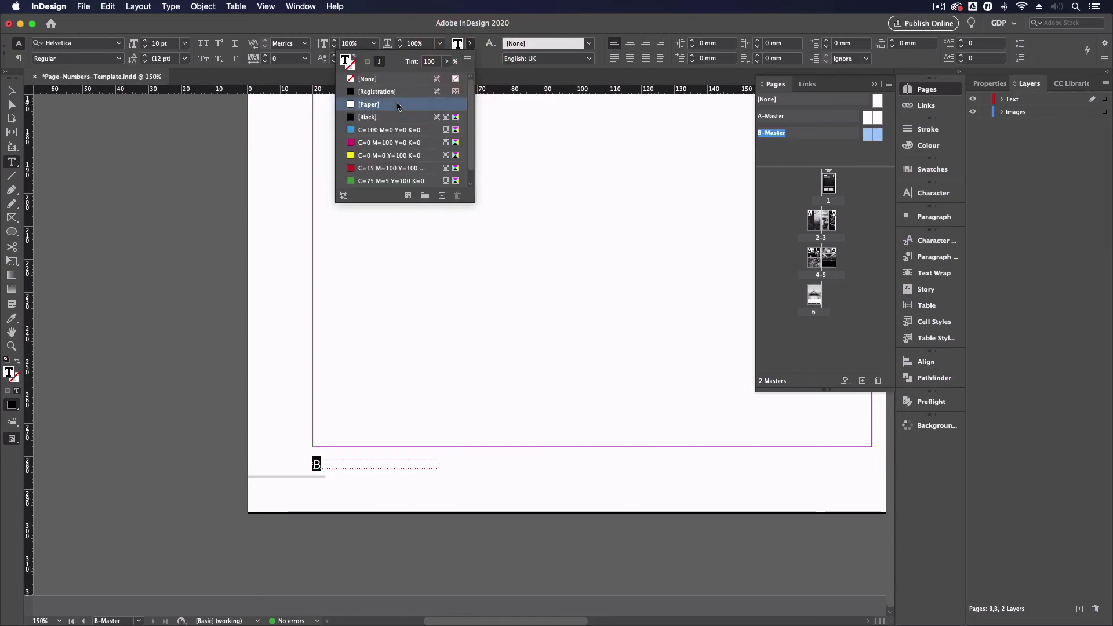
{"action": "left_click", "coordinate": [397, 104]}
{"action": "left_click", "coordinate": [10, 91]}
{"action": "left_click", "coordinate": [273, 477]}
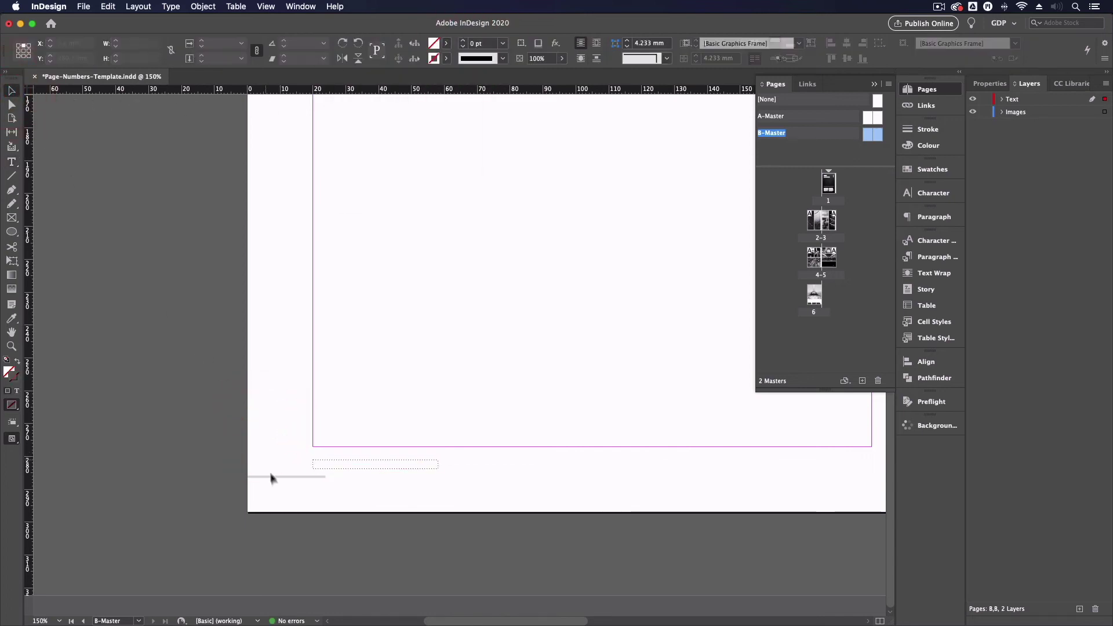
- Open the page 4-5 spread and apply the right page of B-Master to page 5
{"action": "double_click", "coordinate": [821, 277]}
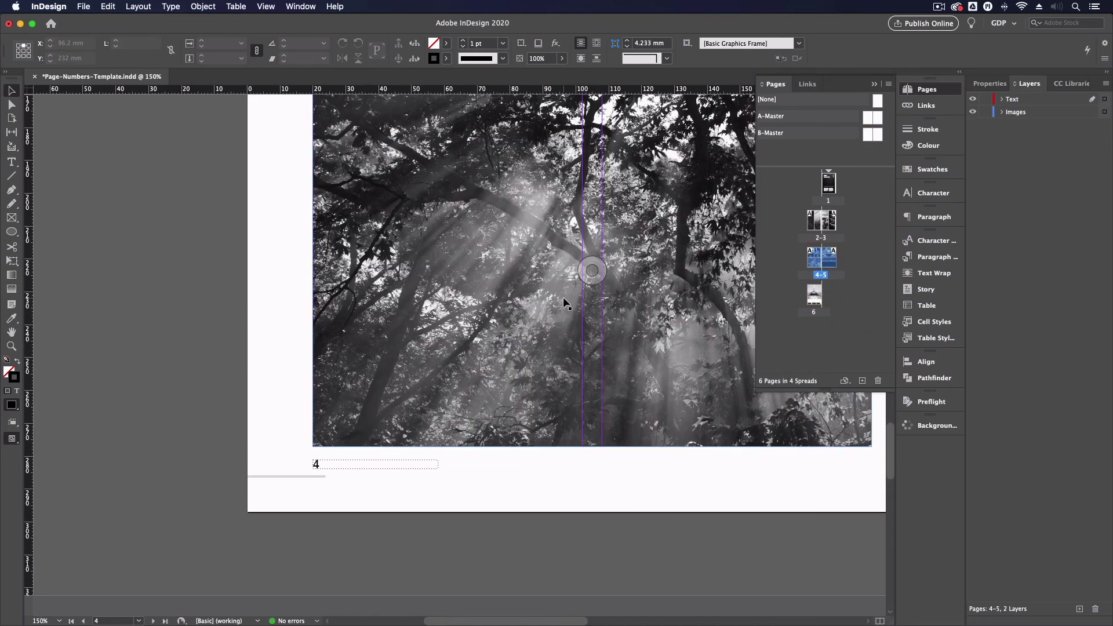
{"action": "key", "text": "super+0"}
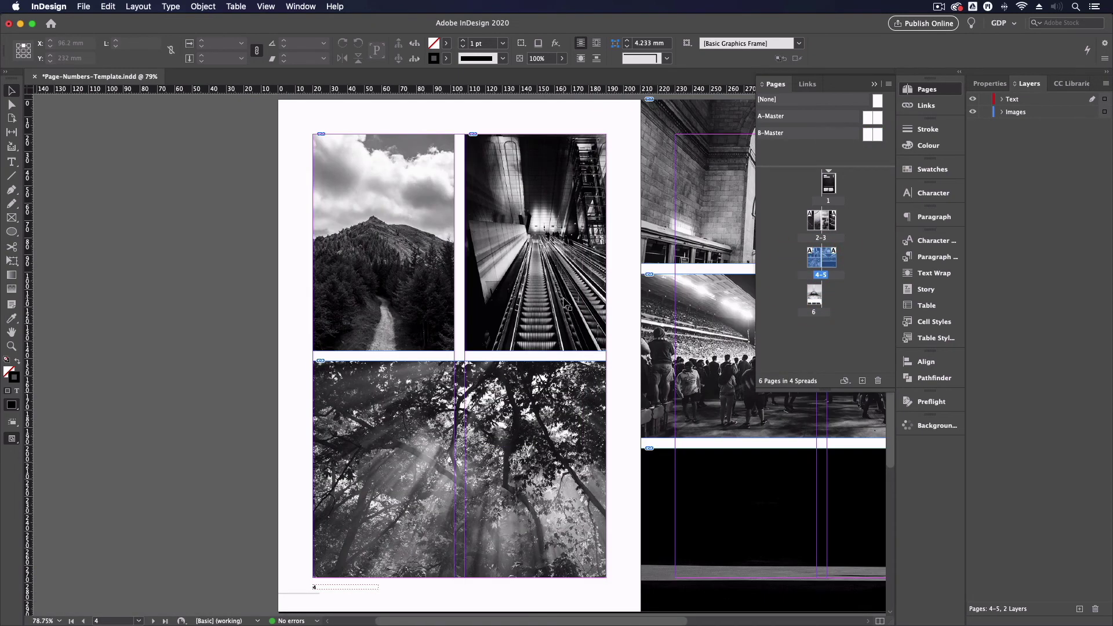
{"action": "scroll", "coordinate": [566, 302], "scroll_direction": "right", "scroll_amount": 6}
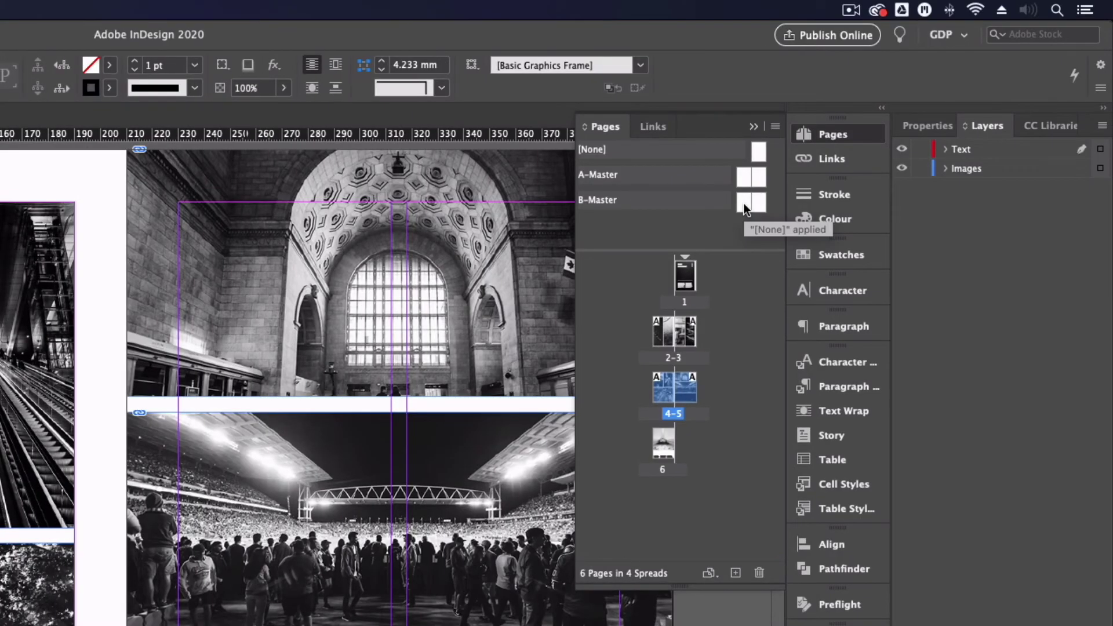
{"action": "left_click", "coordinate": [876, 136]}
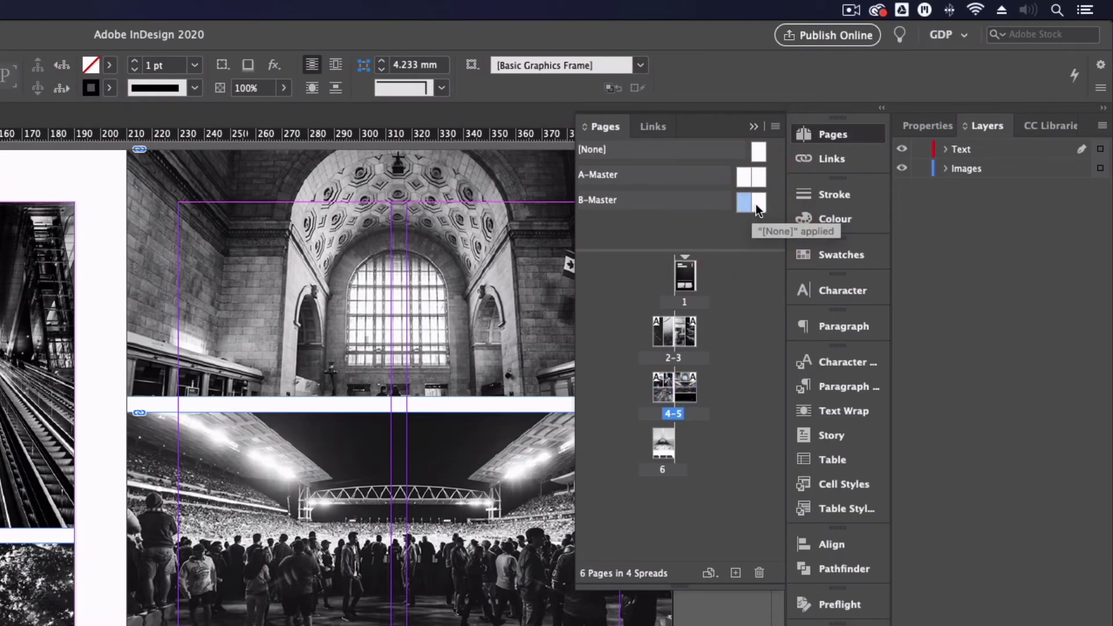
{"action": "left_click", "coordinate": [758, 209]}
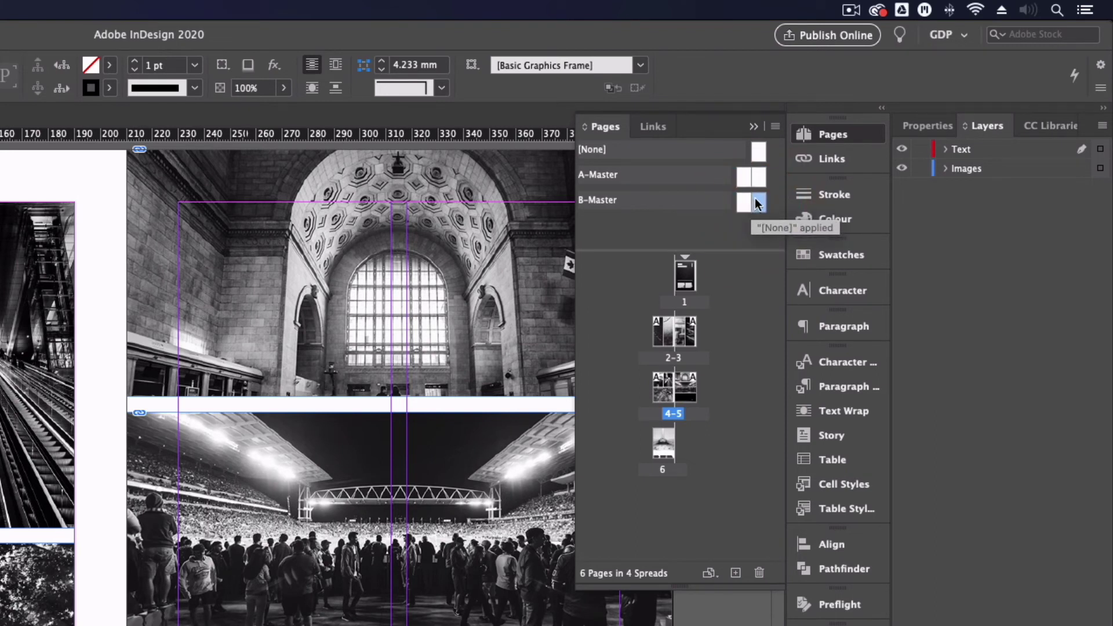
{"action": "left_click_drag", "start_coordinate": [758, 203], "coordinate": [686, 387]}
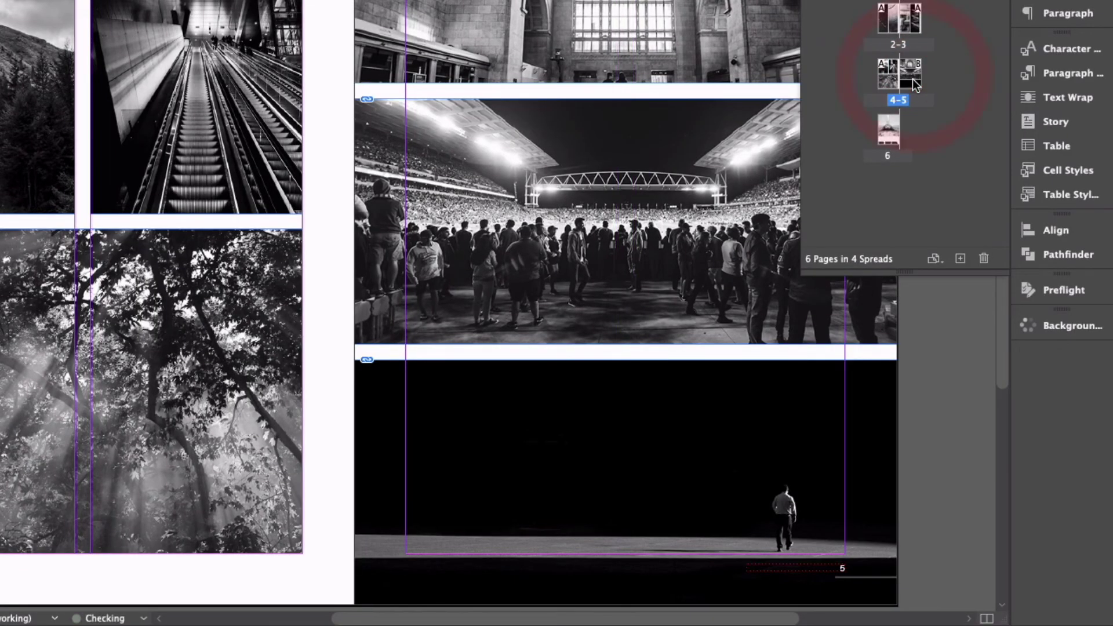
- Examine the page number and line in page 5's bottom outer corner up close
{"action": "left_click_drag", "start_coordinate": [703, 307], "coordinate": [528, 57]}
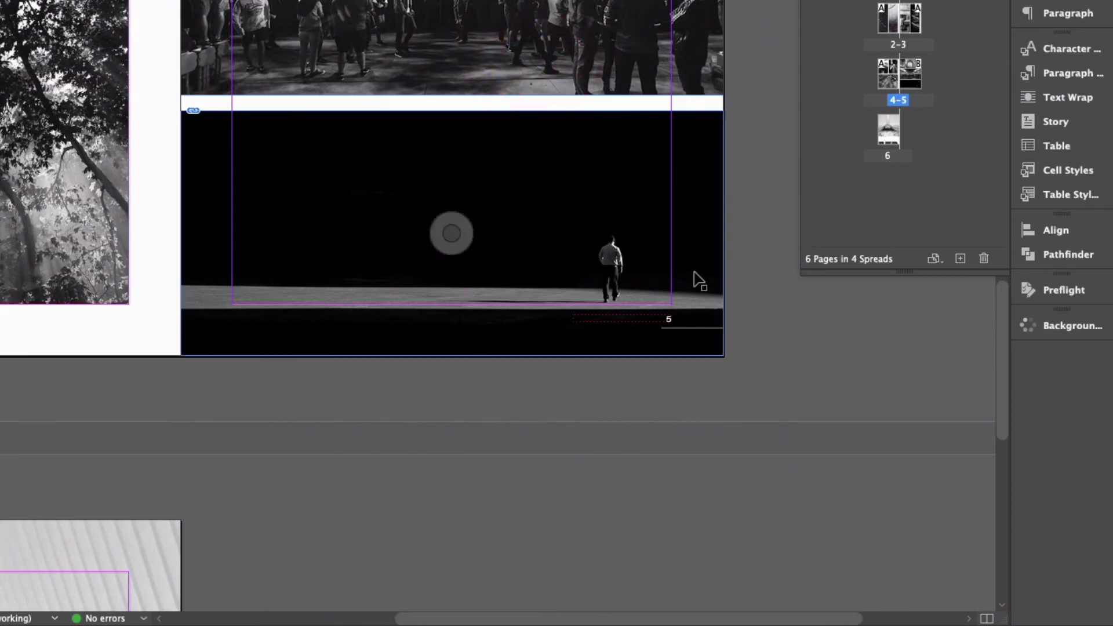
{"action": "key", "text": "super+equal"}
{"action": "key", "text": "super+equal"}
{"action": "key", "text": "super+equal"}
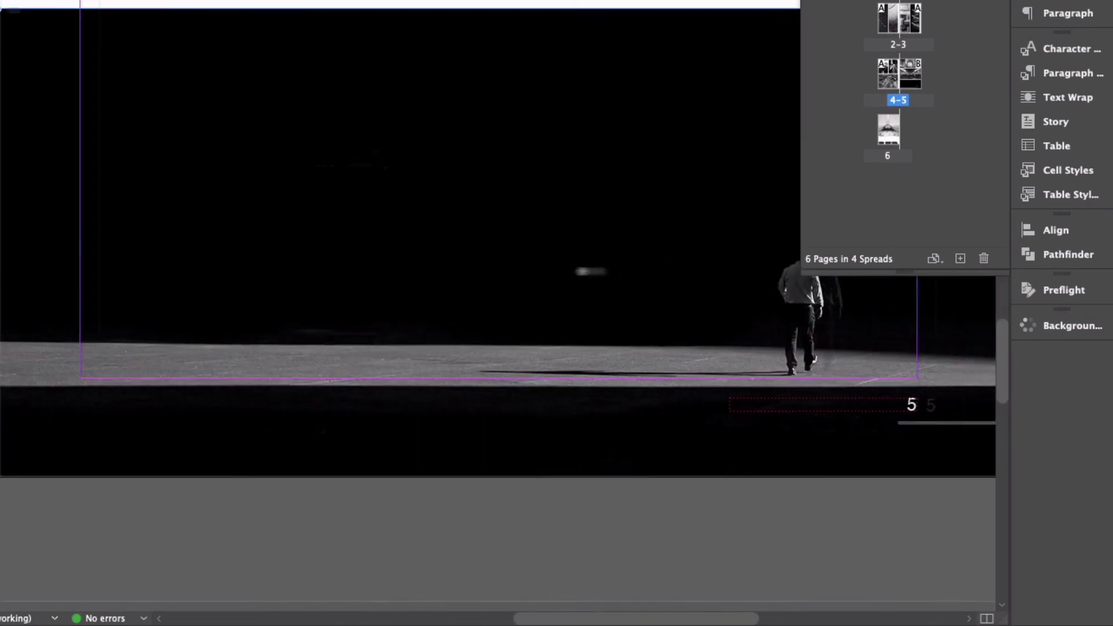
{"action": "scroll", "coordinate": [699, 281], "scroll_direction": "right", "scroll_amount": 5}
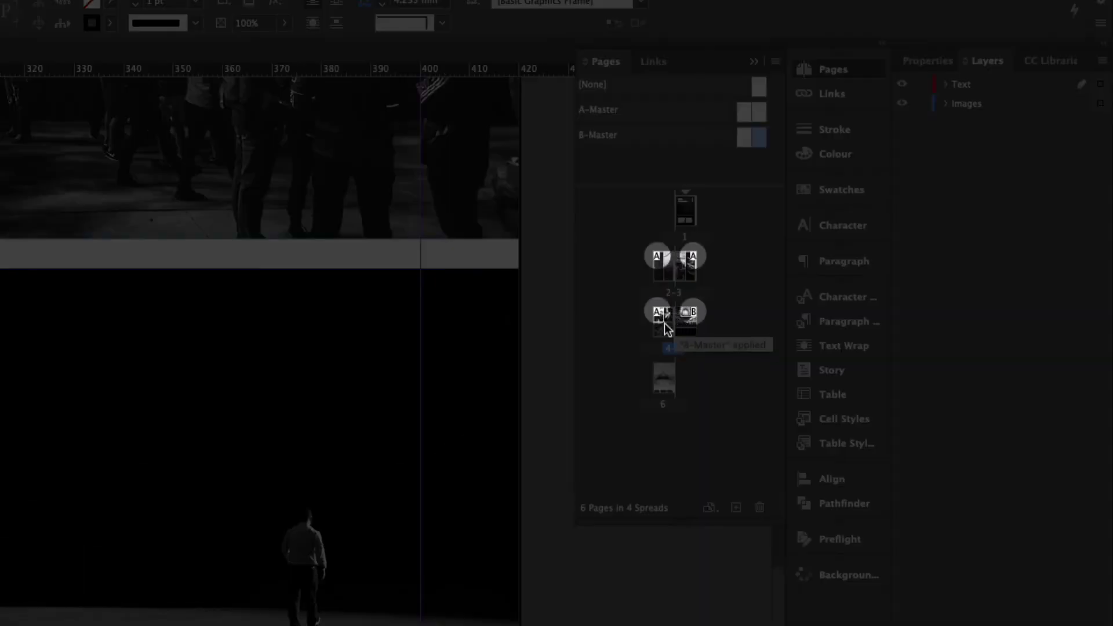
- Check which master is applied to pages 4, 5 and 6, then clear the page selection
{"action": "left_click", "coordinate": [664, 322]}
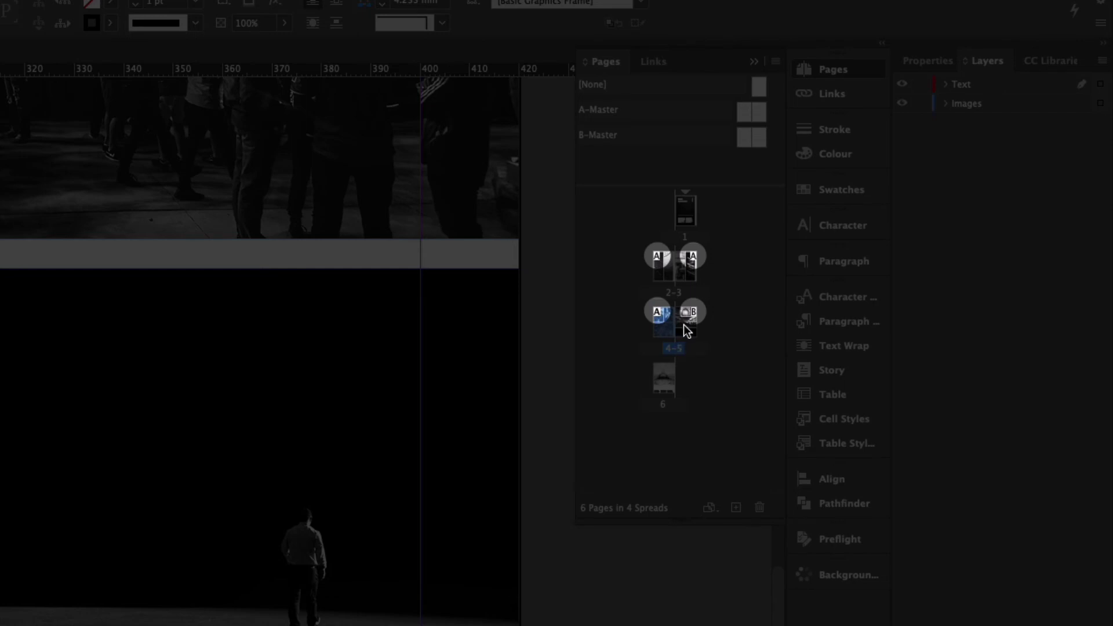
{"action": "left_click", "coordinate": [686, 323]}
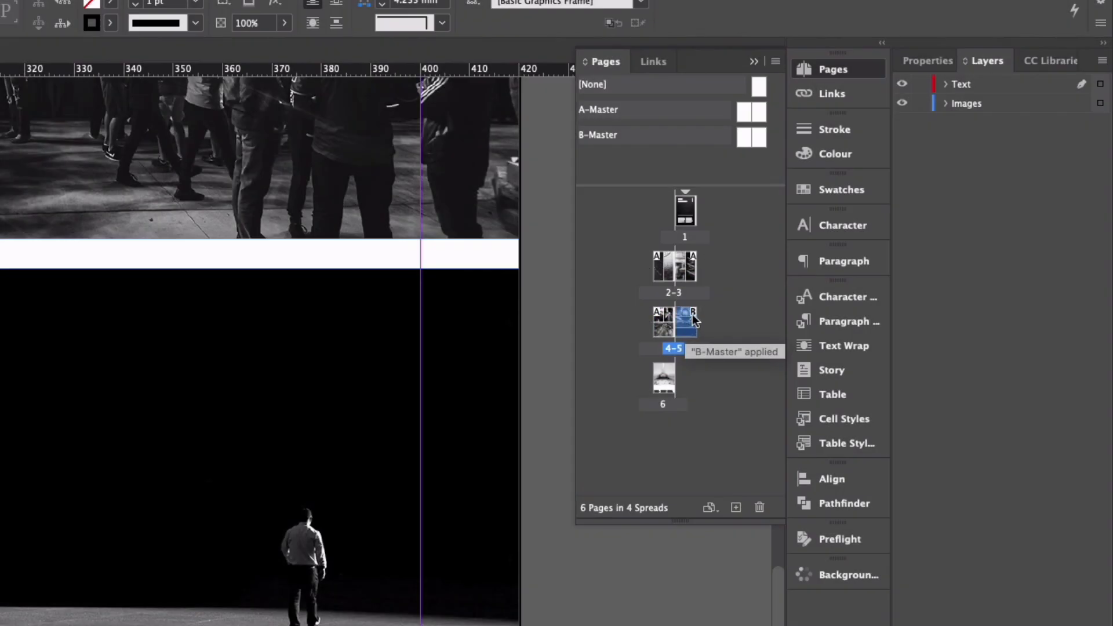
{"action": "left_click", "coordinate": [663, 323]}
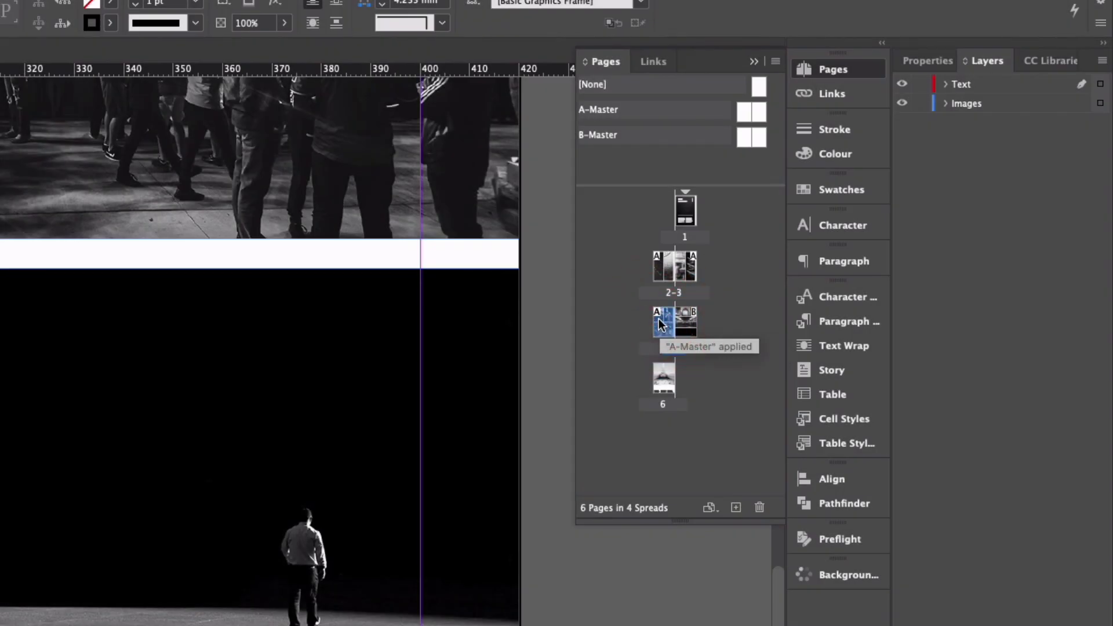
{"action": "left_click", "coordinate": [692, 322]}
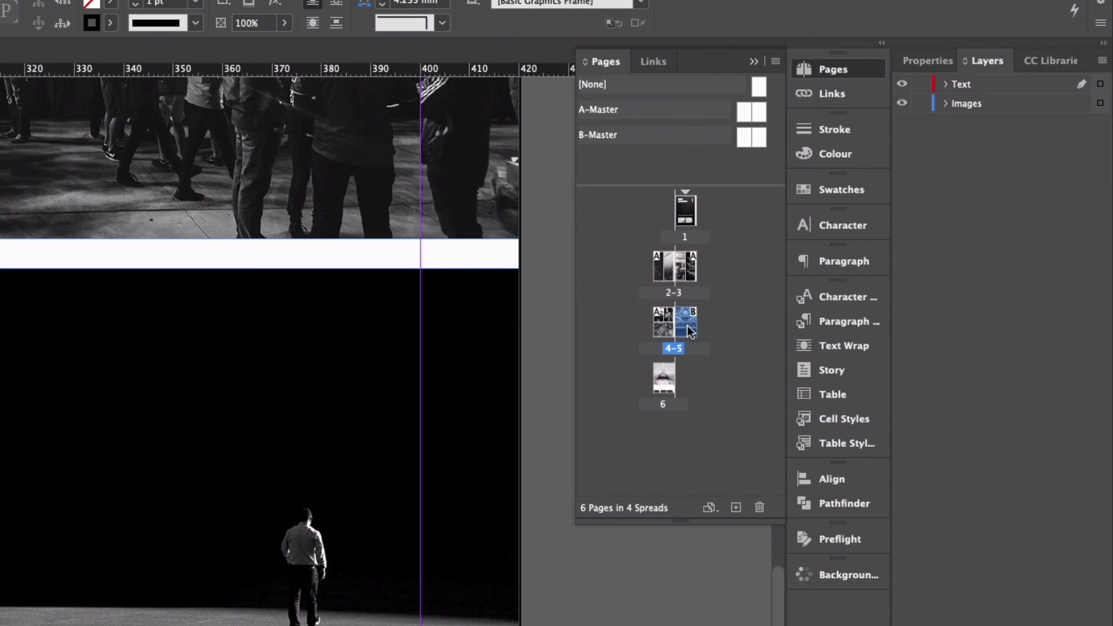
{"action": "left_click", "coordinate": [666, 370]}
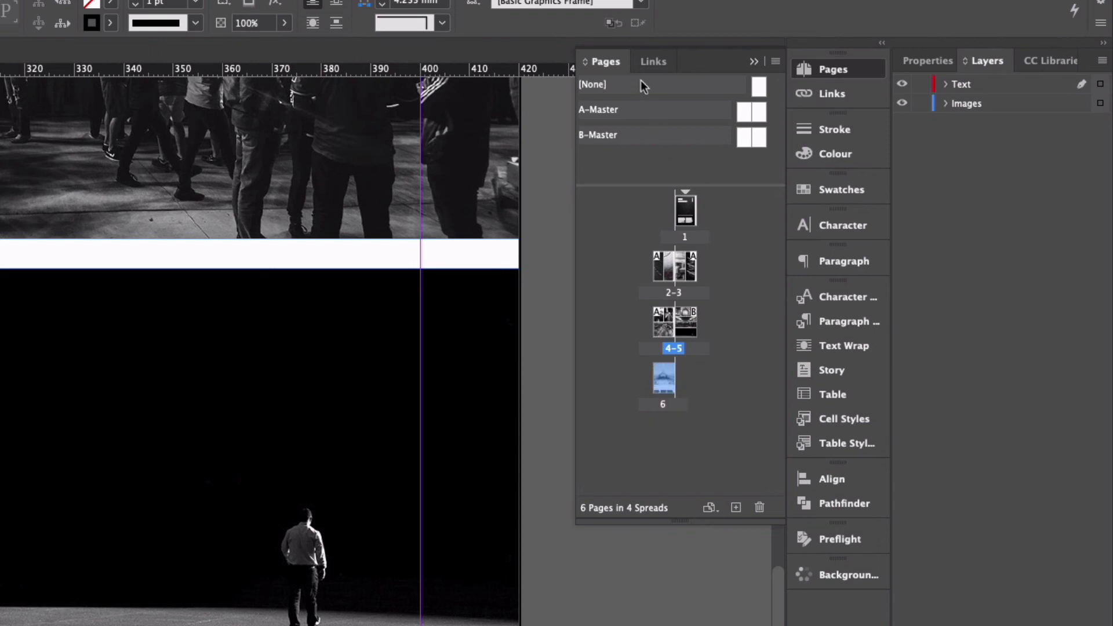
{"action": "left_click", "coordinate": [603, 307]}
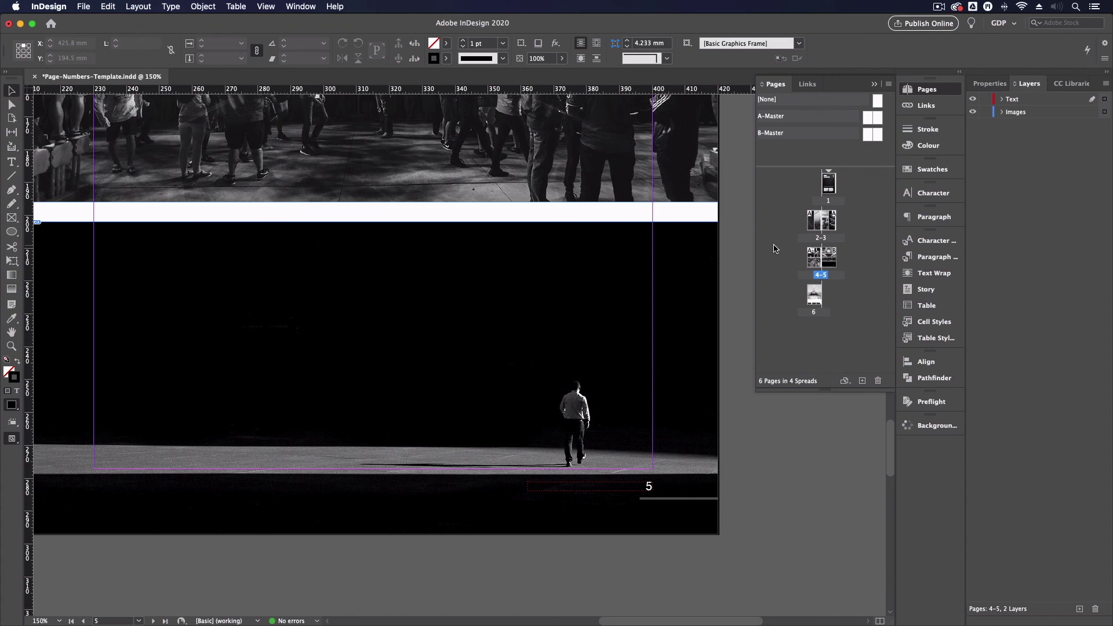
{"action": "left_click", "coordinate": [479, 397]}
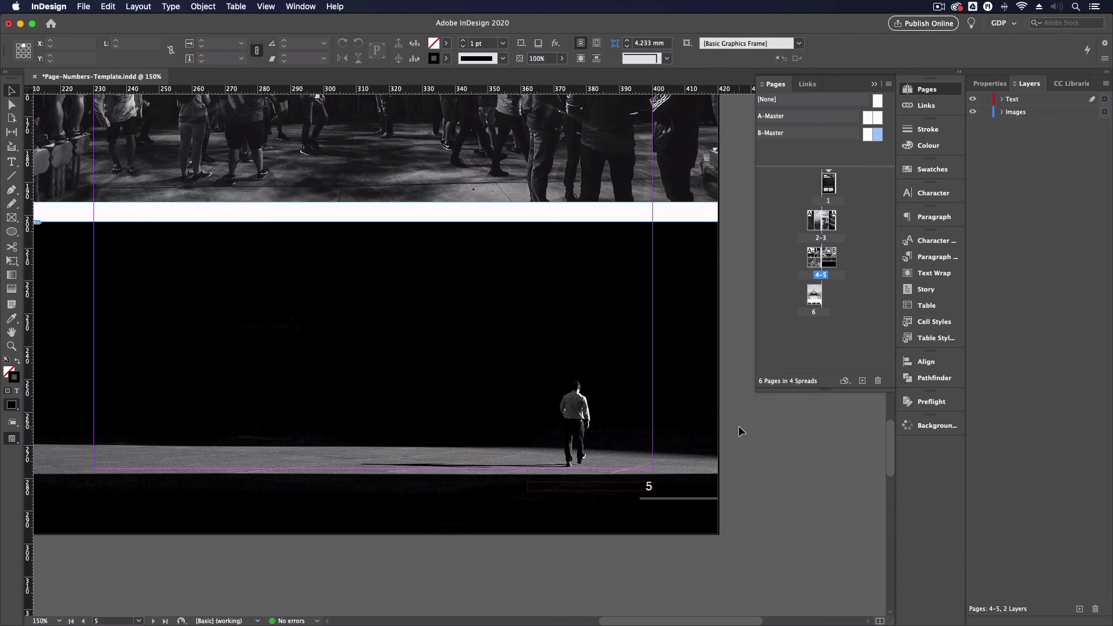